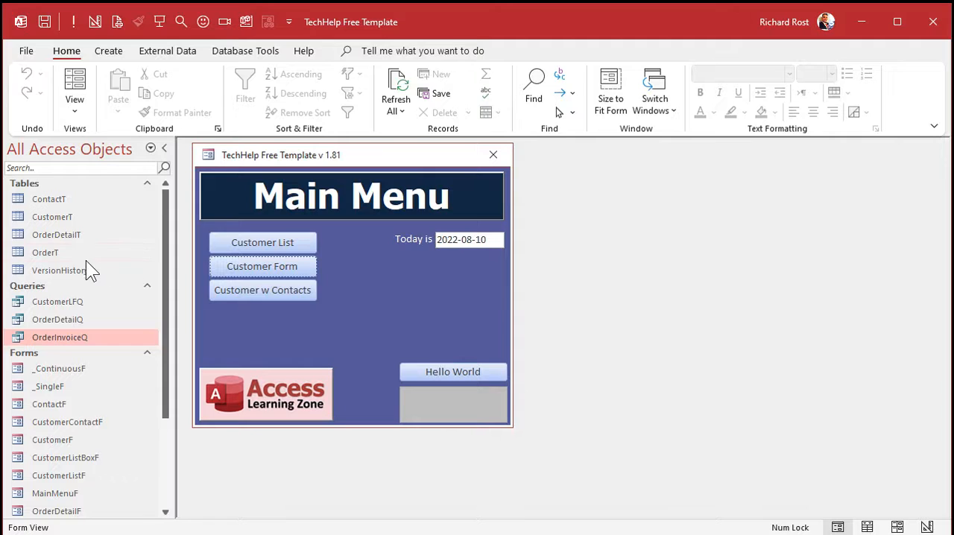
# Step: Review the line items of the first customer's order through the Customer Form, and close the Orders and Customers forms
pyautogui.click(67, 251)
pyautogui.click(73, 232)
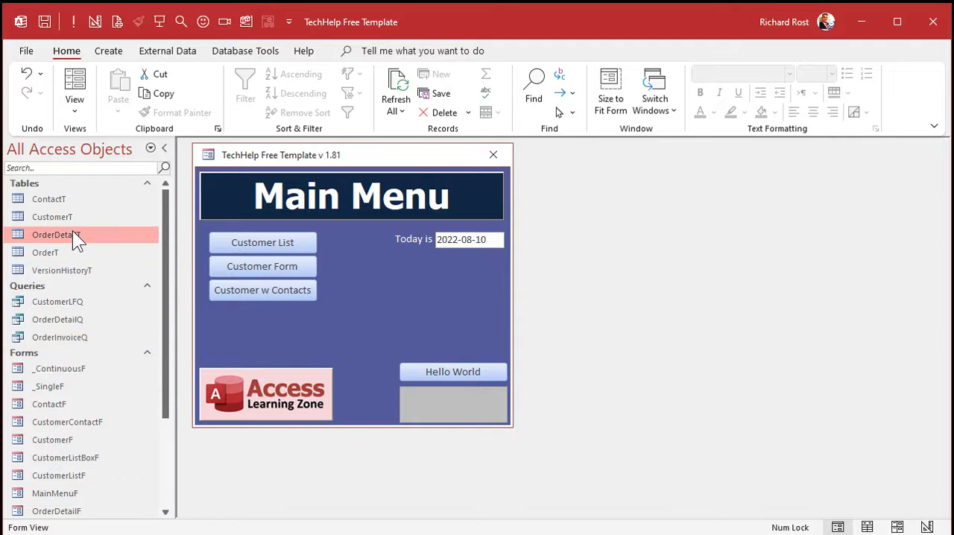
pyautogui.click(246, 270)
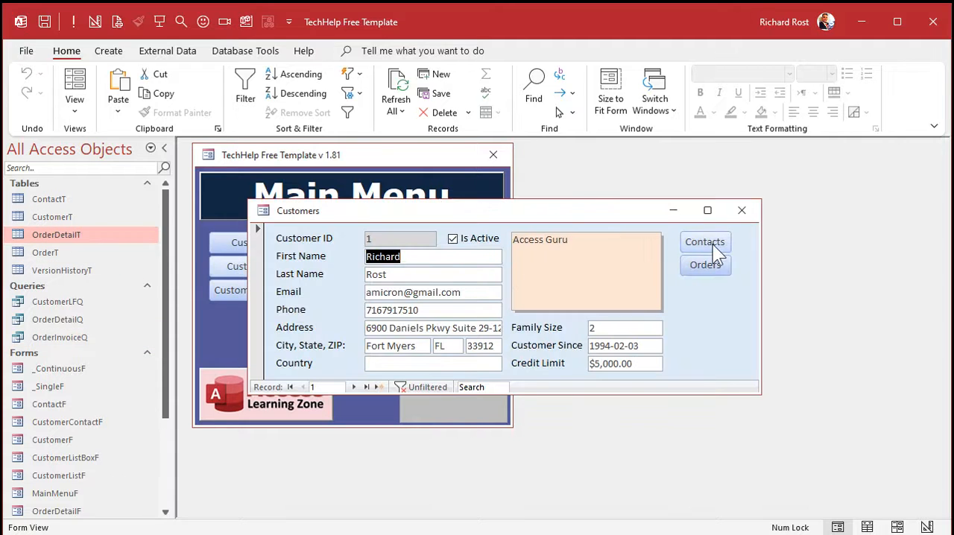
pyautogui.click(713, 272)
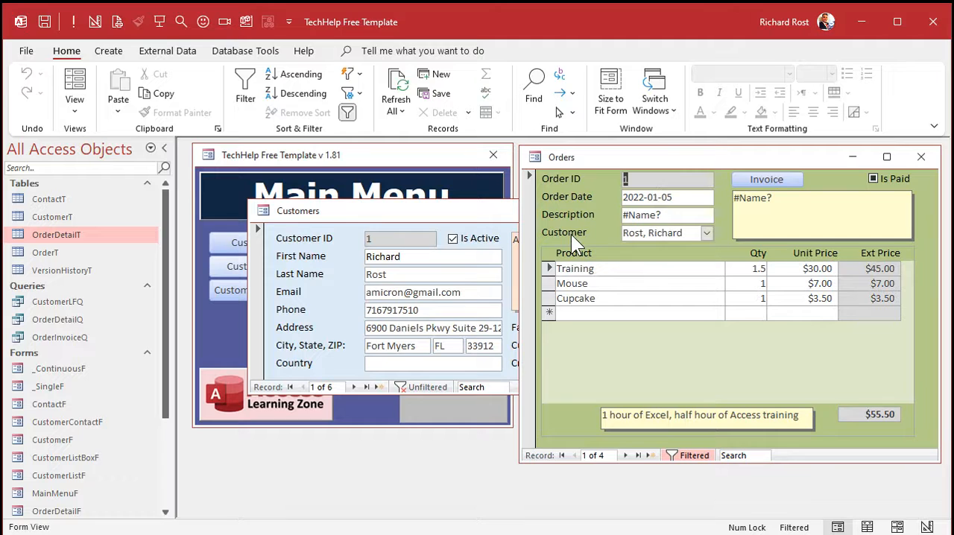
pyautogui.moveTo(549, 268); pyautogui.dragTo(558, 316)
pyautogui.click(45, 234)
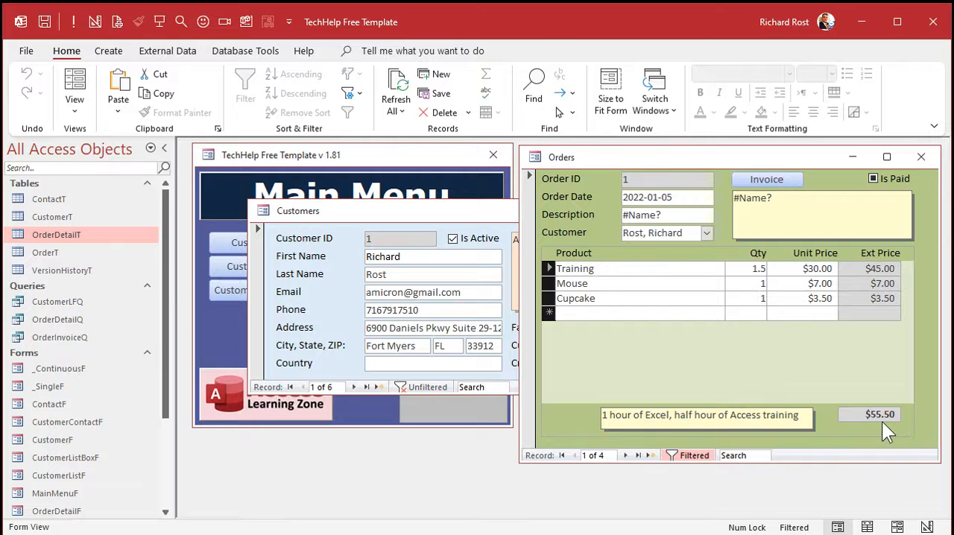
pyautogui.click(921, 156)
pyautogui.click(741, 210)
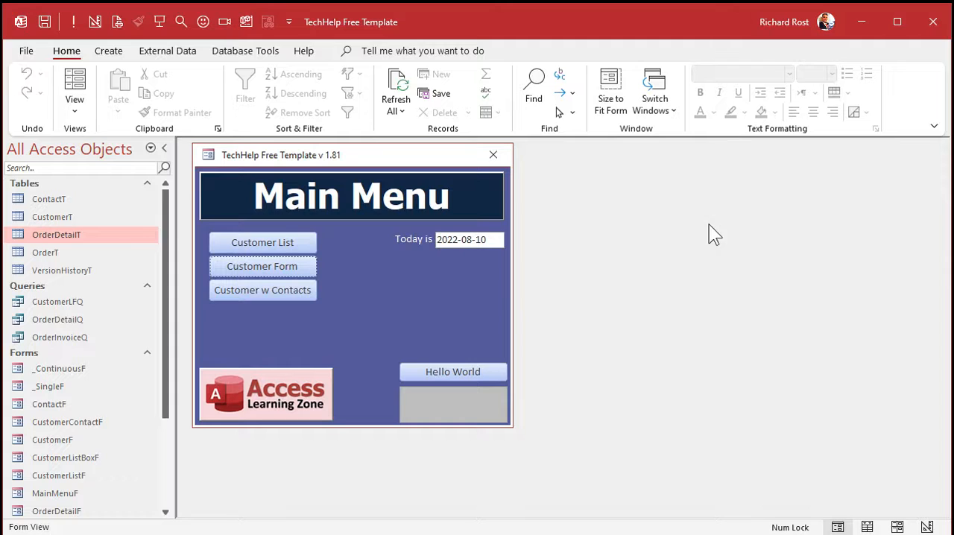
# Step: Delete the OrderDetailT table from the database and confirm the deletion
pyautogui.click(42, 235)
pyautogui.press('Delete')
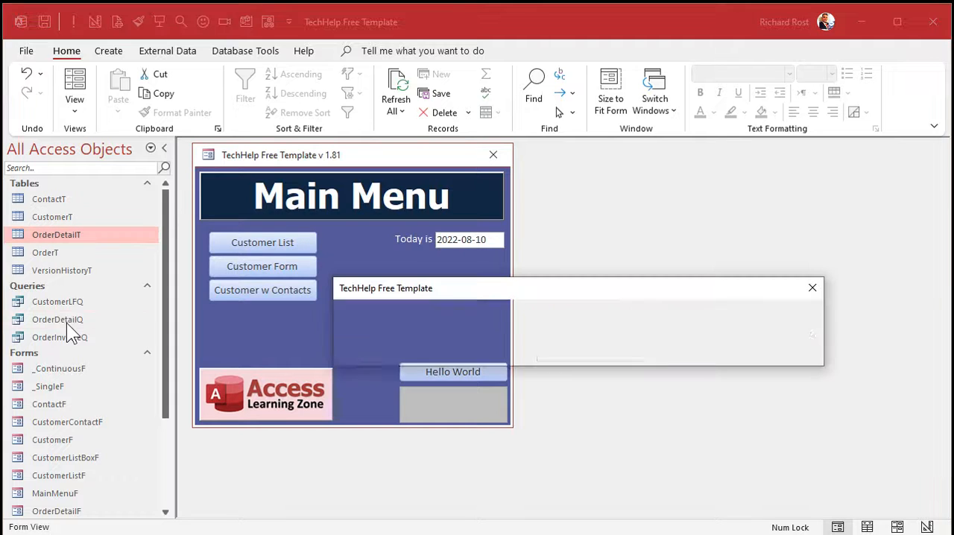
pyautogui.click(518, 354)
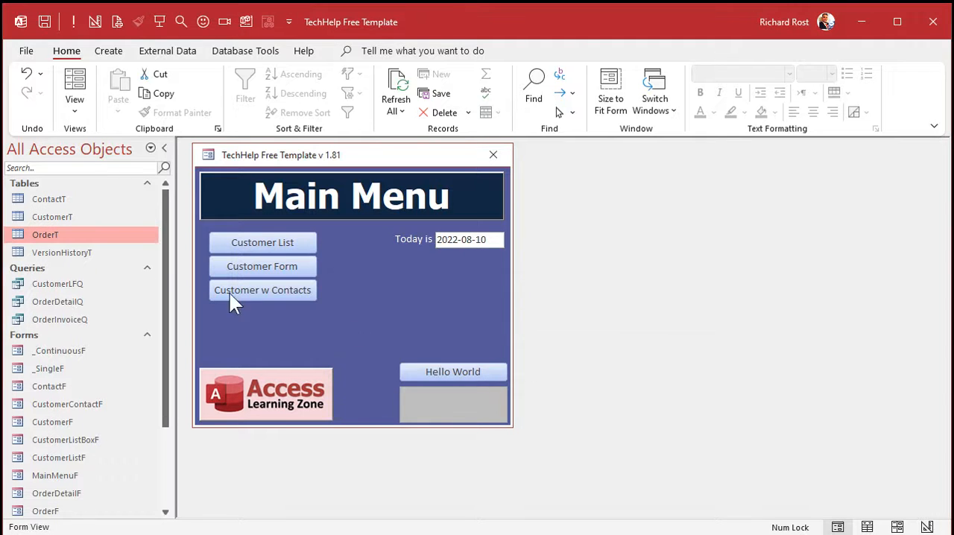
# Step: Examine the OrderID, CustomerID, OrderDate and OrderTotal fields in the OrderT table, and close the table
pyautogui.doubleClick(61, 230)
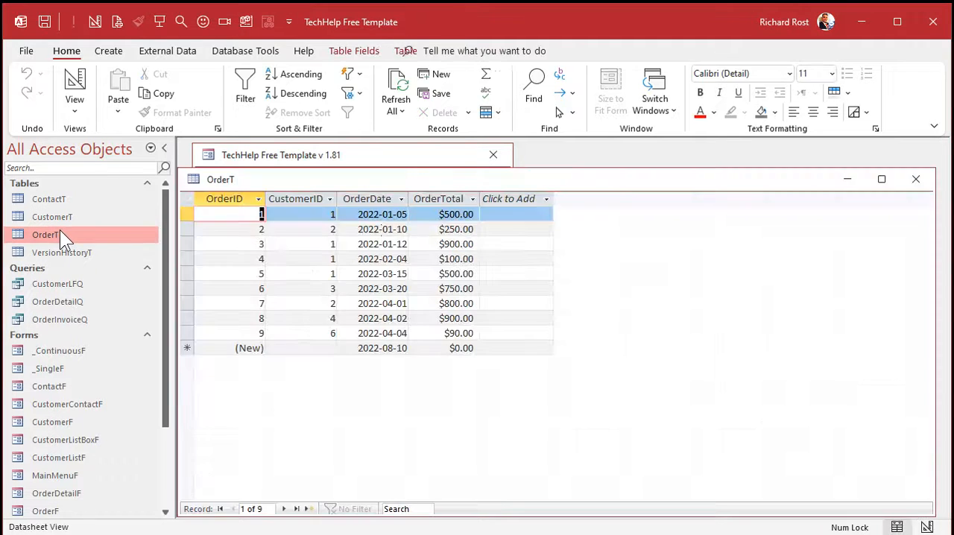
pyautogui.click(449, 198)
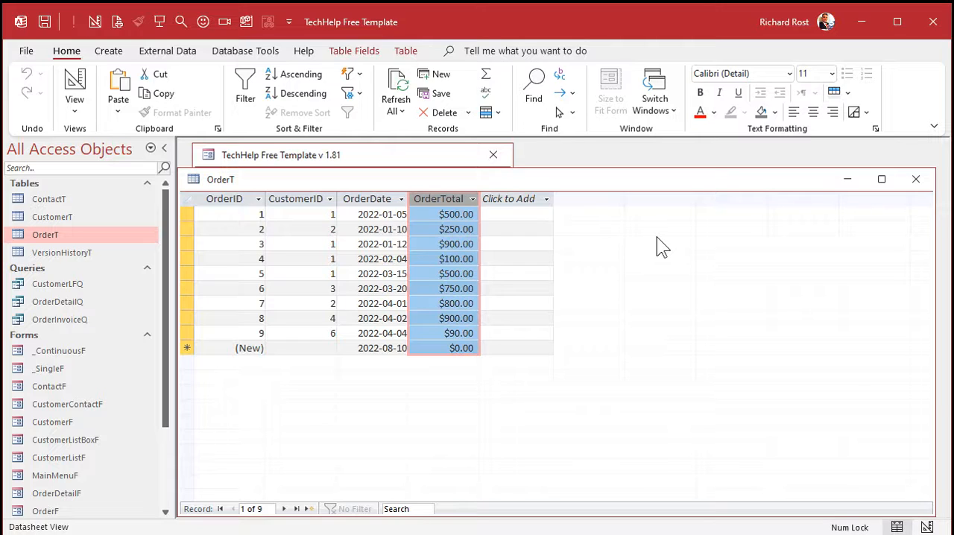
pyautogui.click(234, 200)
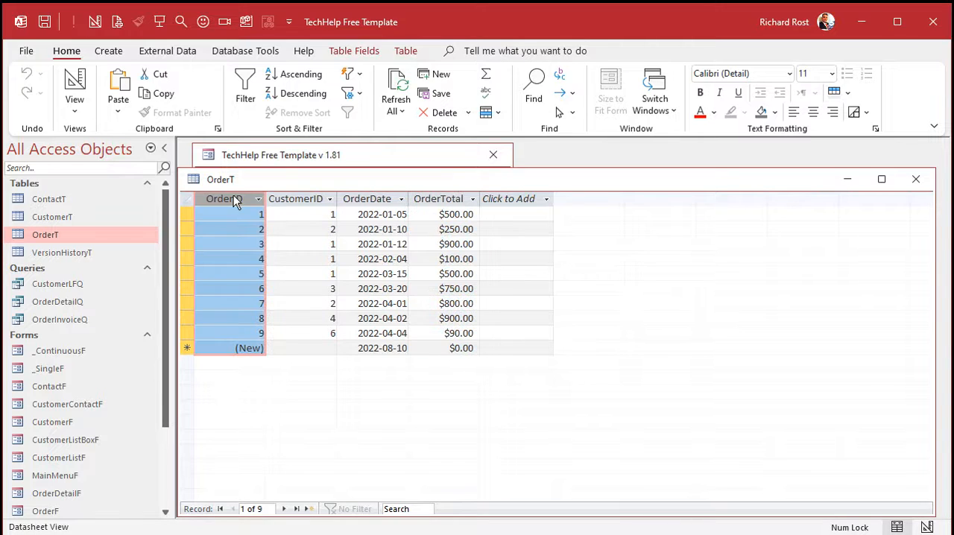
pyautogui.click(310, 201)
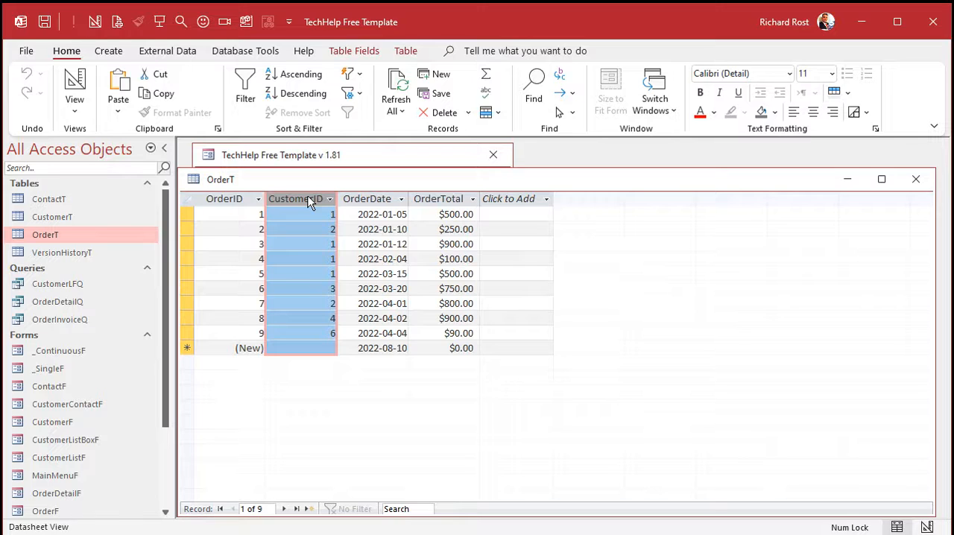
pyautogui.click(380, 203)
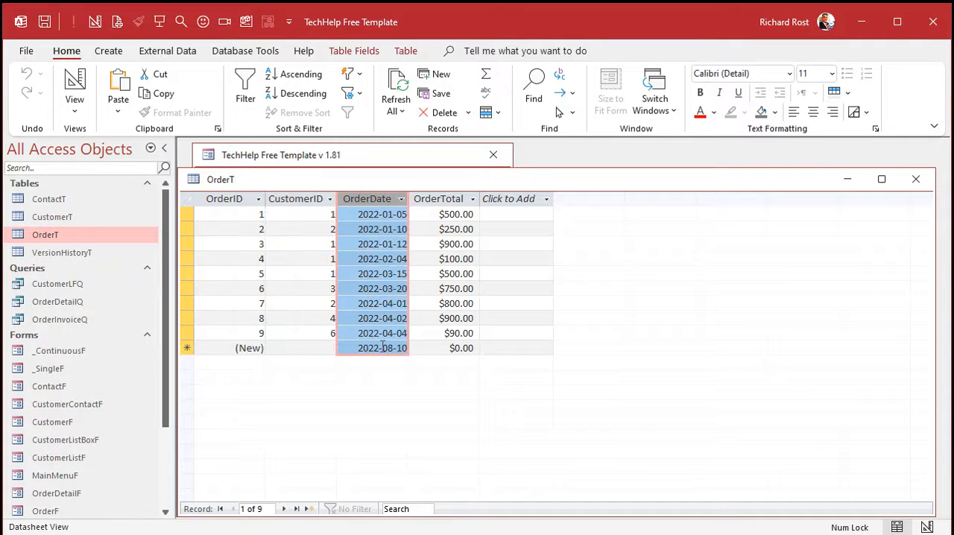
pyautogui.click(447, 199)
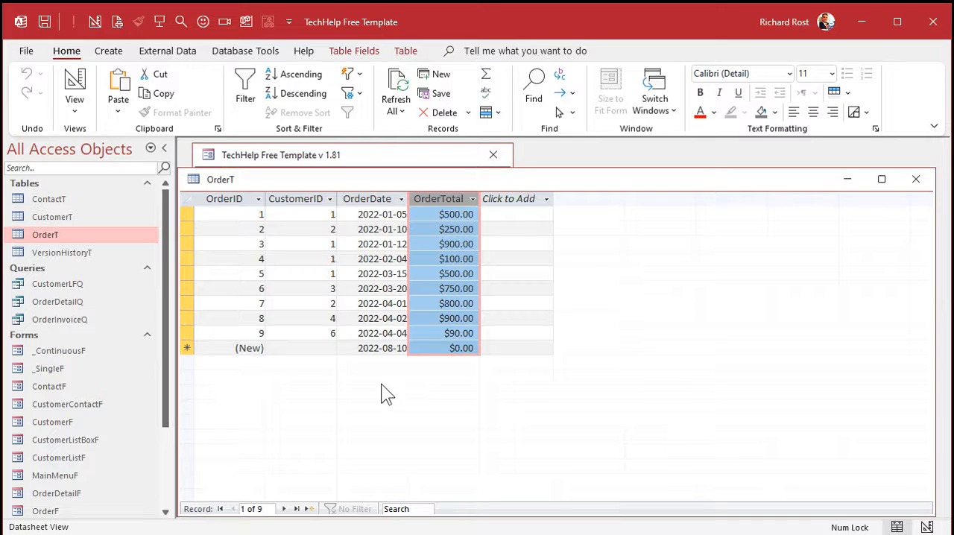
pyautogui.click(375, 197)
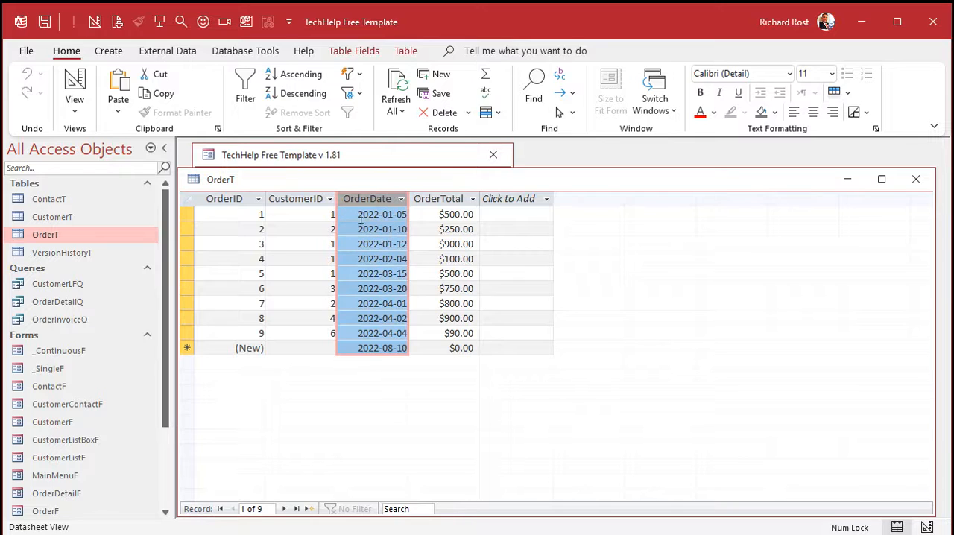
pyautogui.click(384, 213)
pyautogui.press('Down')
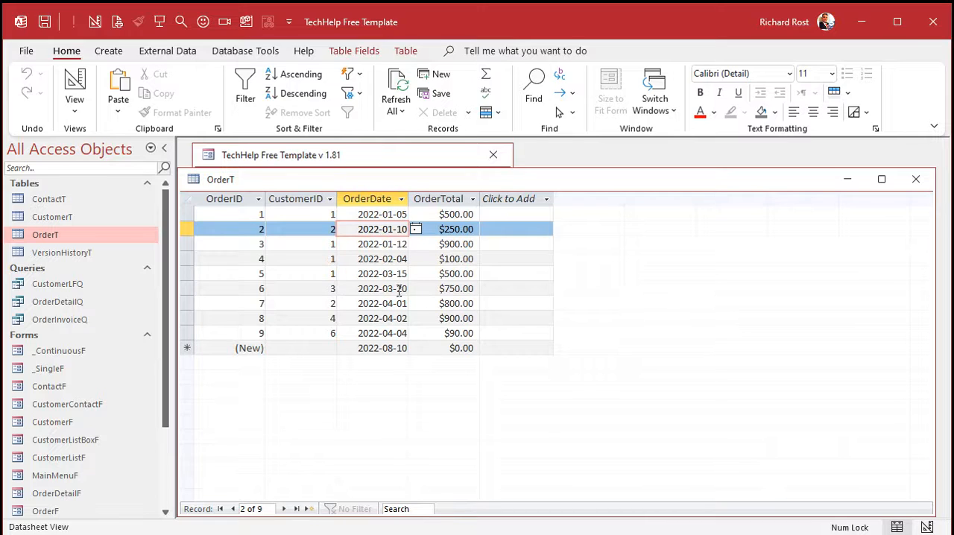
pyautogui.click(915, 179)
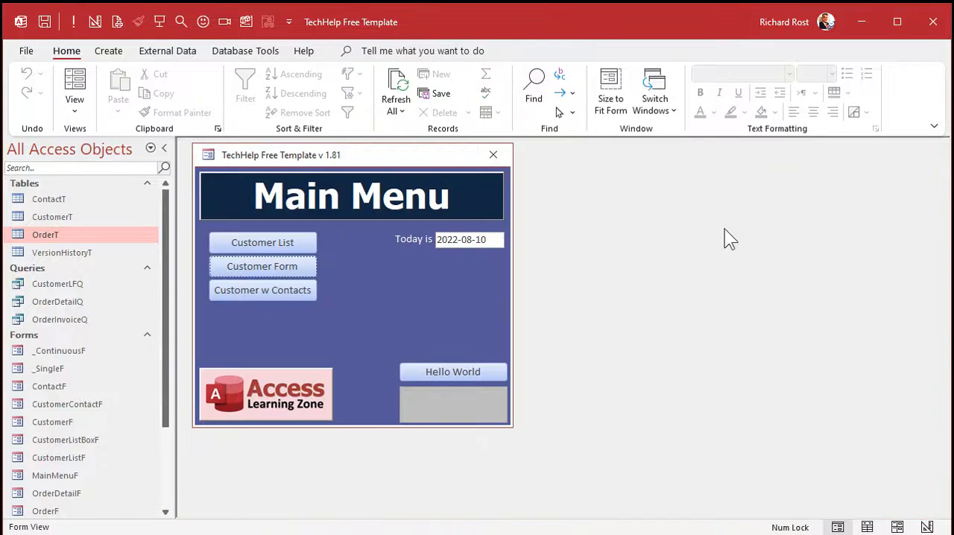
# Step: Create a new query in design view based on the OrderT table
pyautogui.click(105, 50)
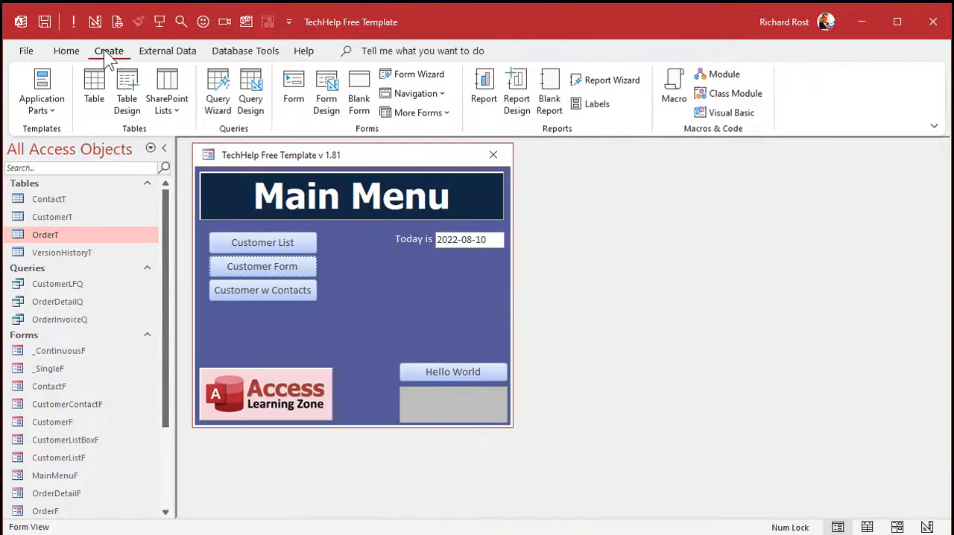
pyautogui.click(251, 91)
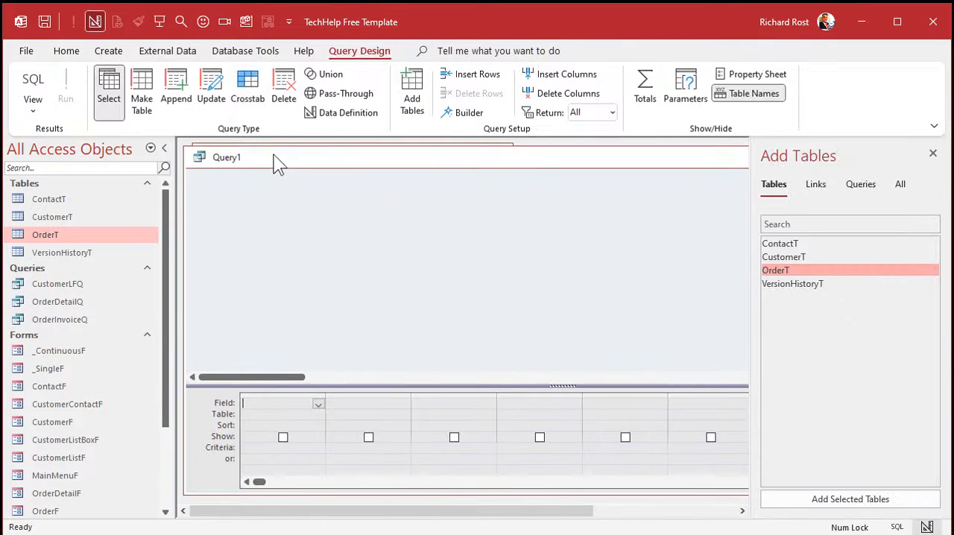
pyautogui.doubleClick(808, 269)
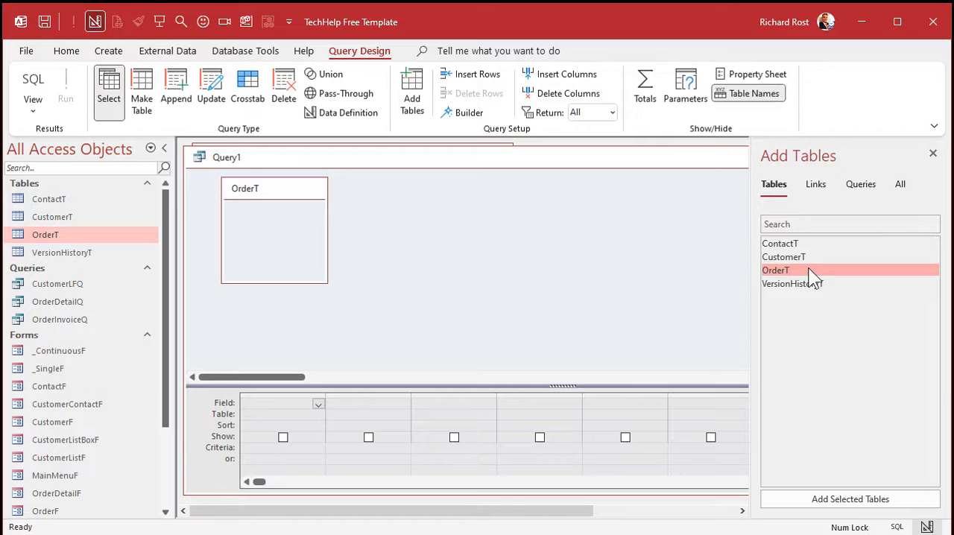
pyautogui.click(932, 154)
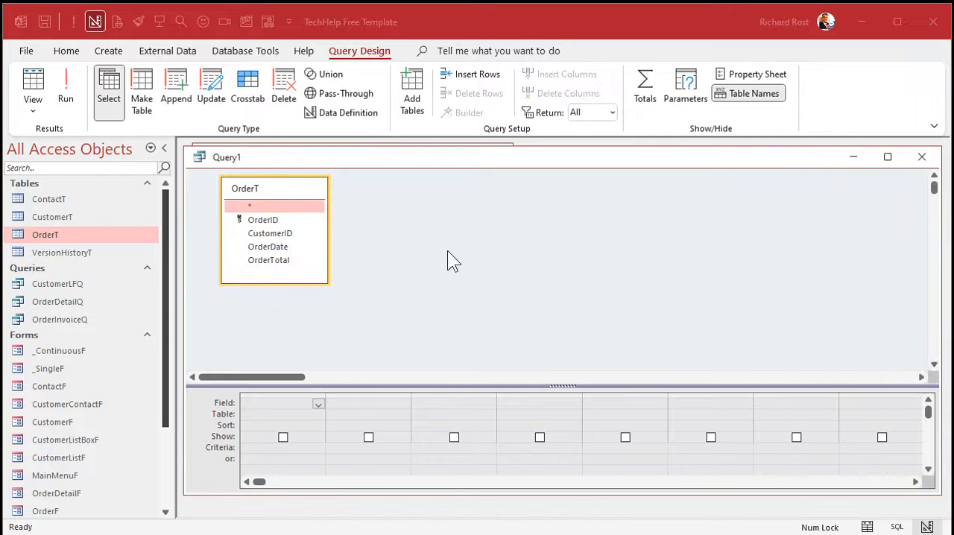
# Step: Add the OrderDate and OrderTotal fields to the query and run it to check the order dates
pyautogui.doubleClick(267, 248)
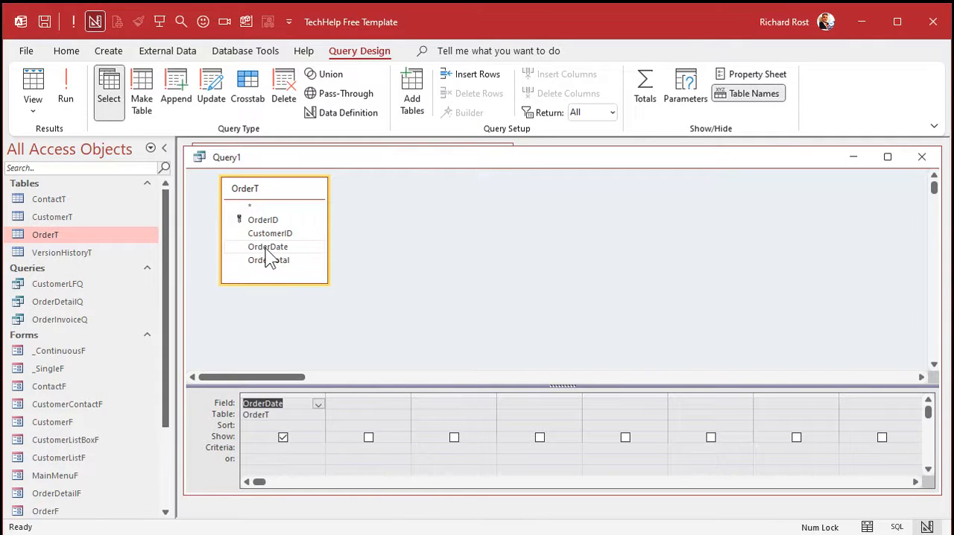
pyautogui.doubleClick(269, 262)
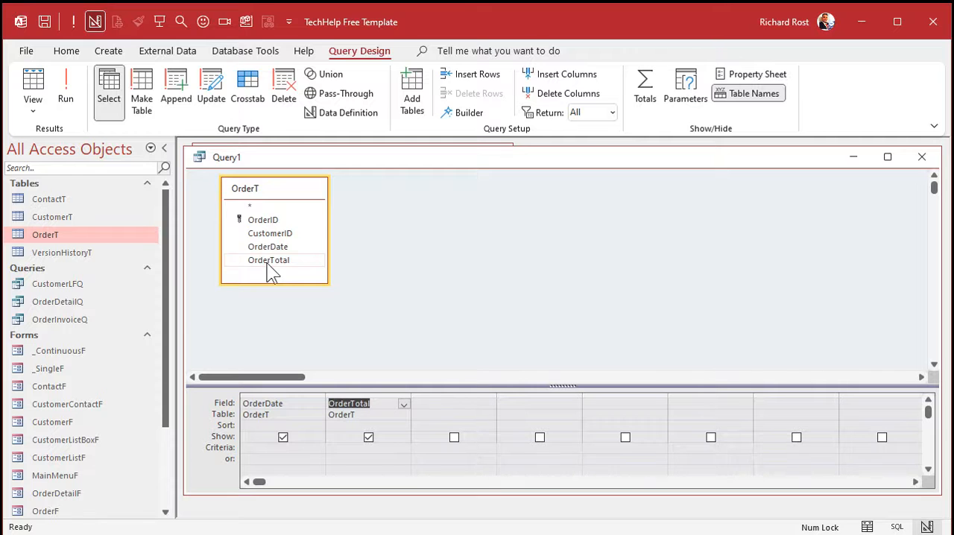
pyautogui.click(66, 86)
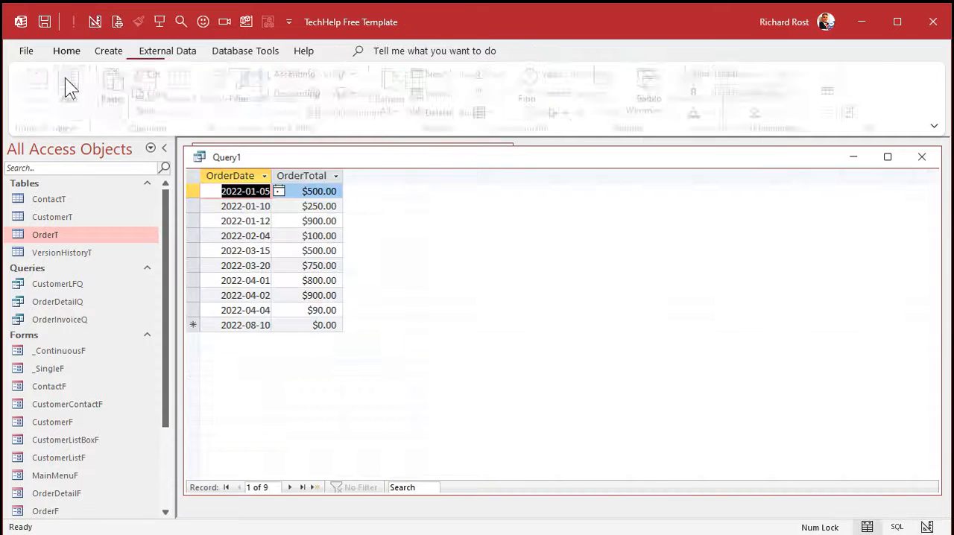
pyautogui.click(232, 176)
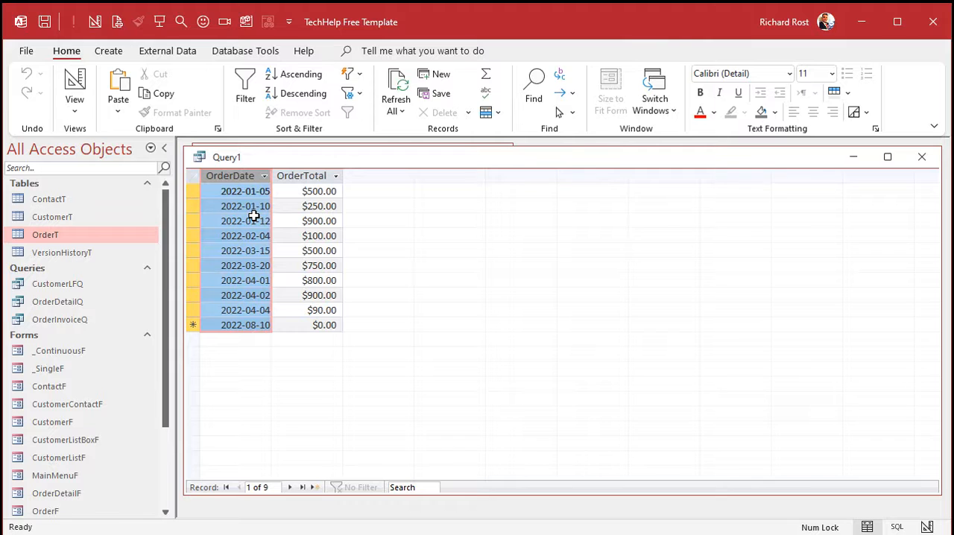
# Step: Replace the query's OrderDate field with the calculated field OrderMonth: Format(OrderDate,"yyyy-mm")
pyautogui.click(74, 84)
pyautogui.click(297, 403)
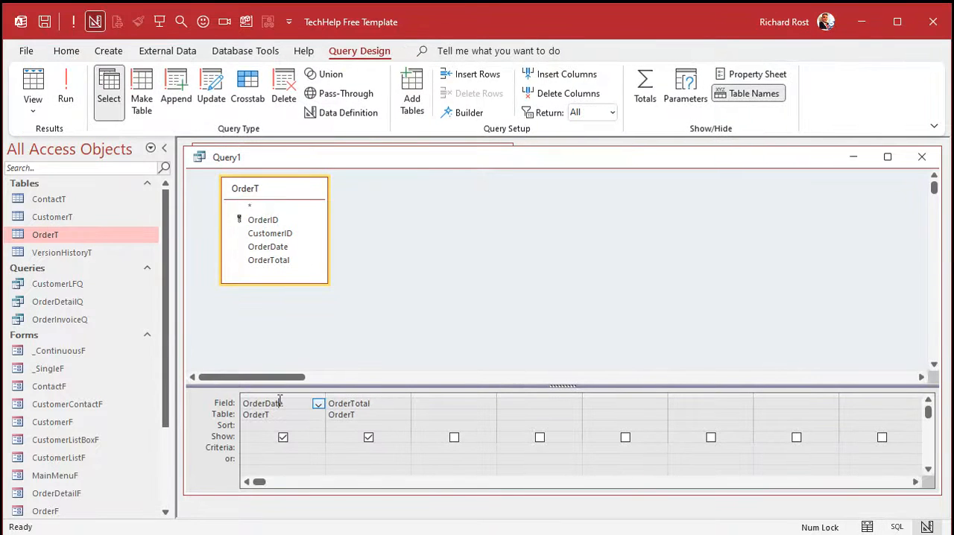
pyautogui.hotkey('shift', 'F2')
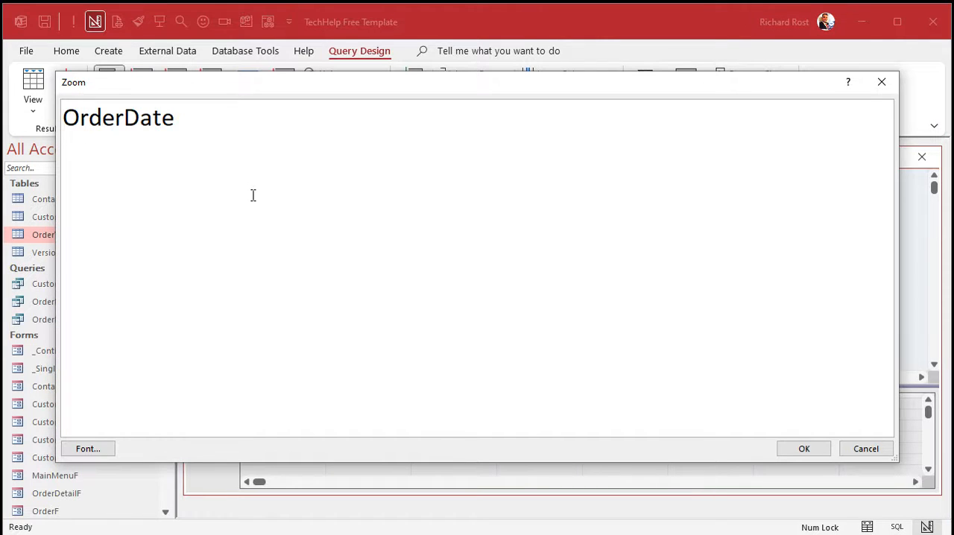
pyautogui.write('OrderMonth')
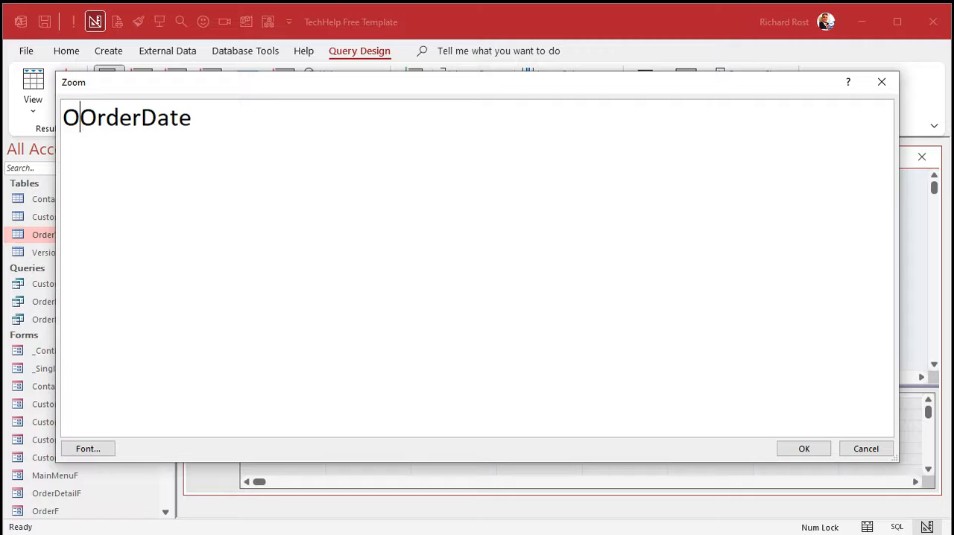
pyautogui.write(': ')
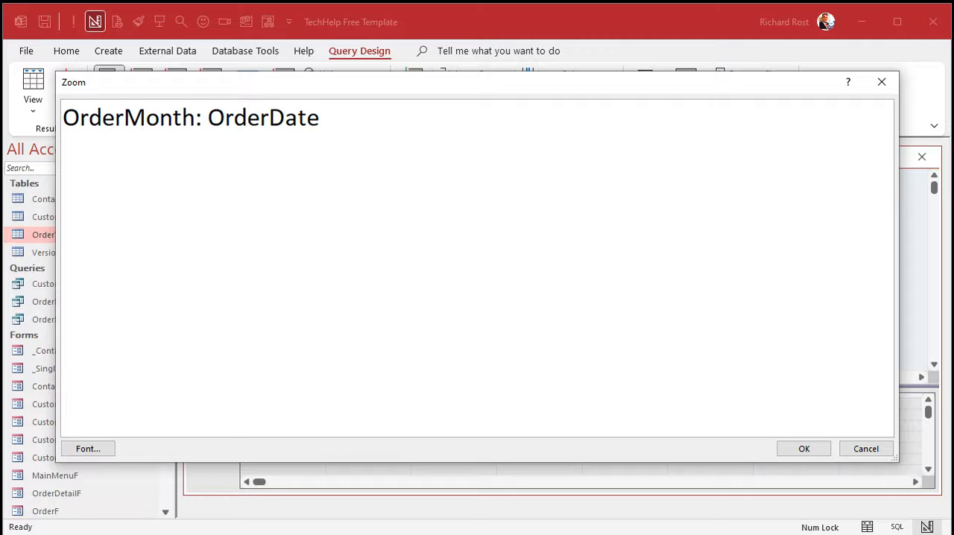
pyautogui.write('Format')
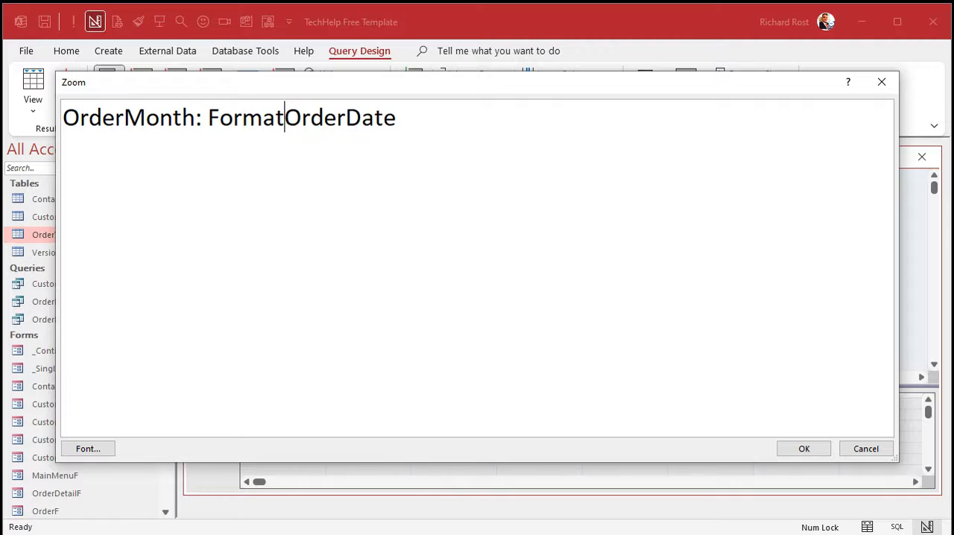
pyautogui.write('(')
pyautogui.press('End')
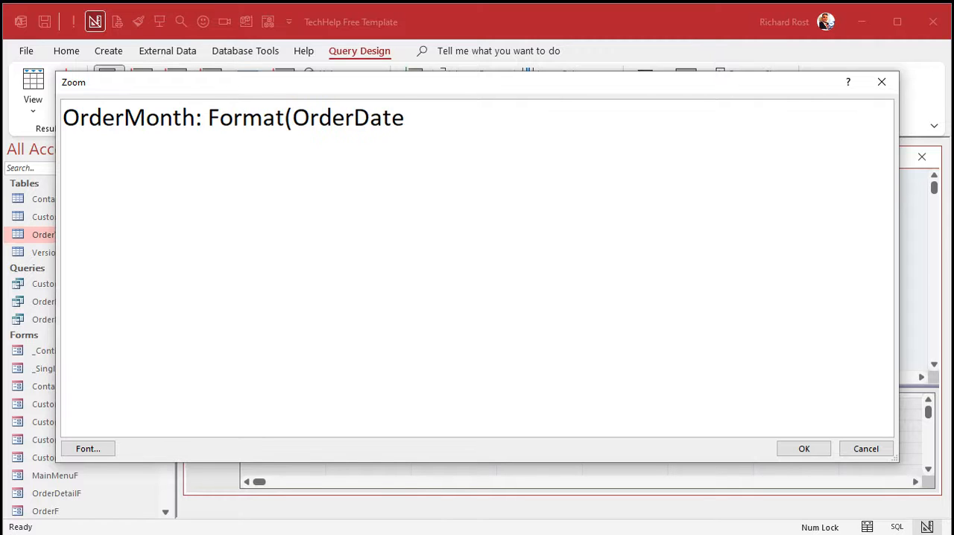
pyautogui.write(',"')
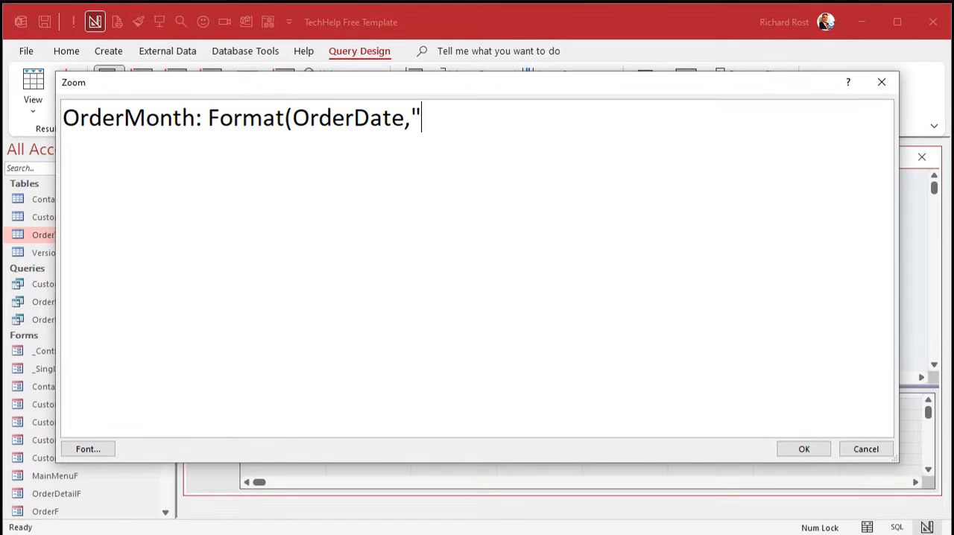
pyautogui.write('yyyy')
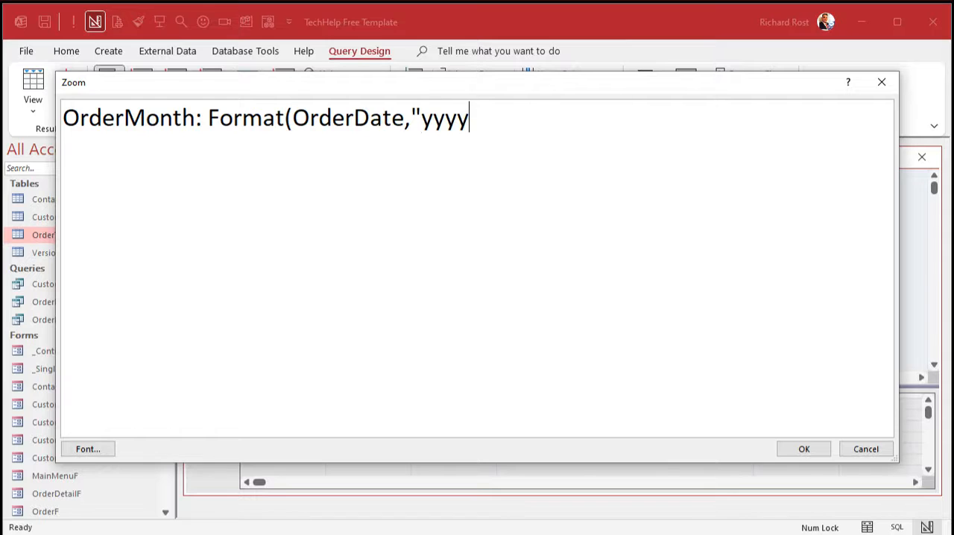
pyautogui.write('-mm")')
pyautogui.click(805, 450)
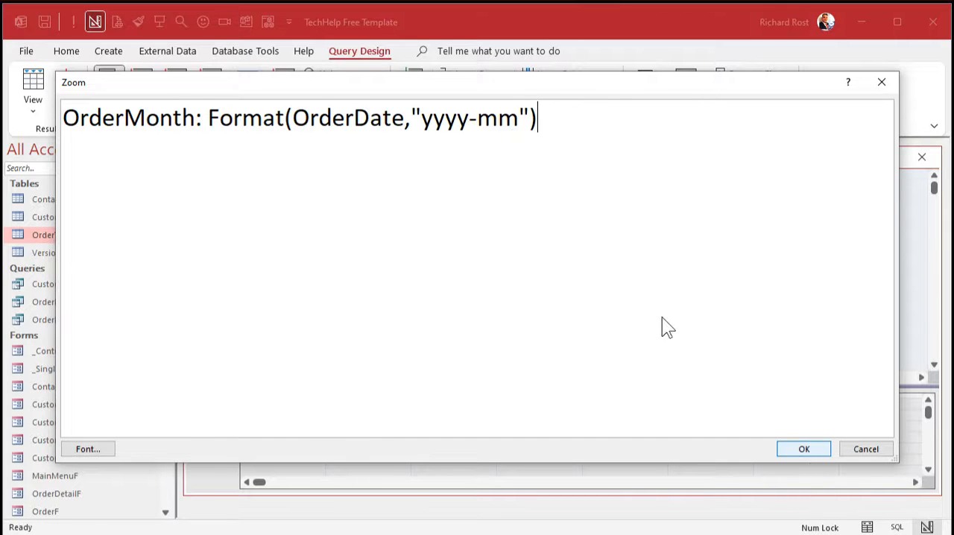
# Step: Run the query and fit the OrderMonth column's width to its contents
pyautogui.click(65, 90)
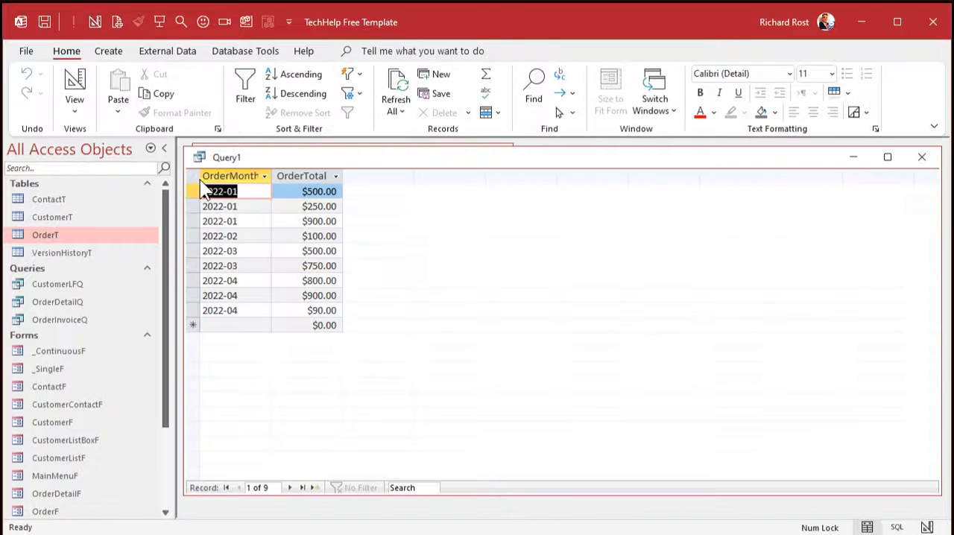
pyautogui.doubleClick(271, 176)
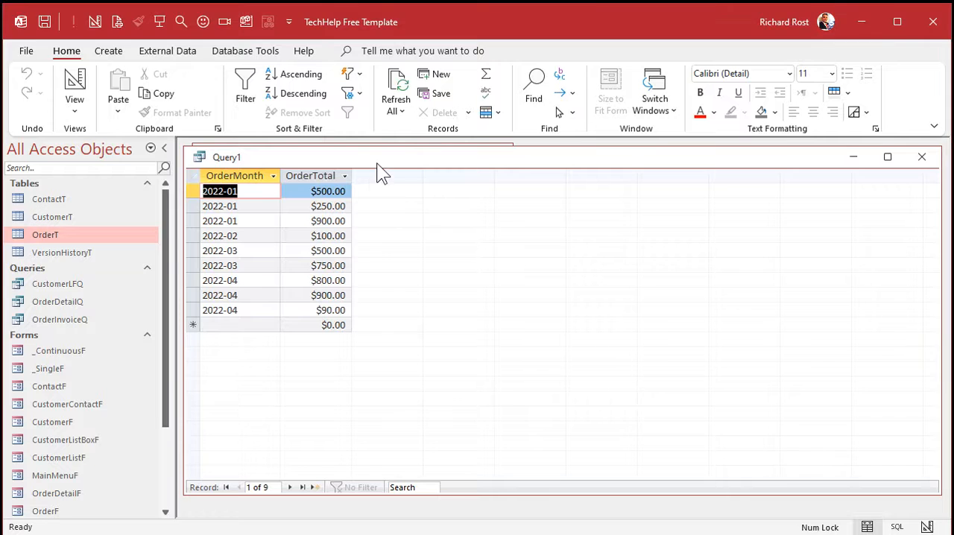
# Step: Turn on totals to group by OrderMonth and sum OrderTotal, and run the query to check the monthly sums
pyautogui.click(74, 82)
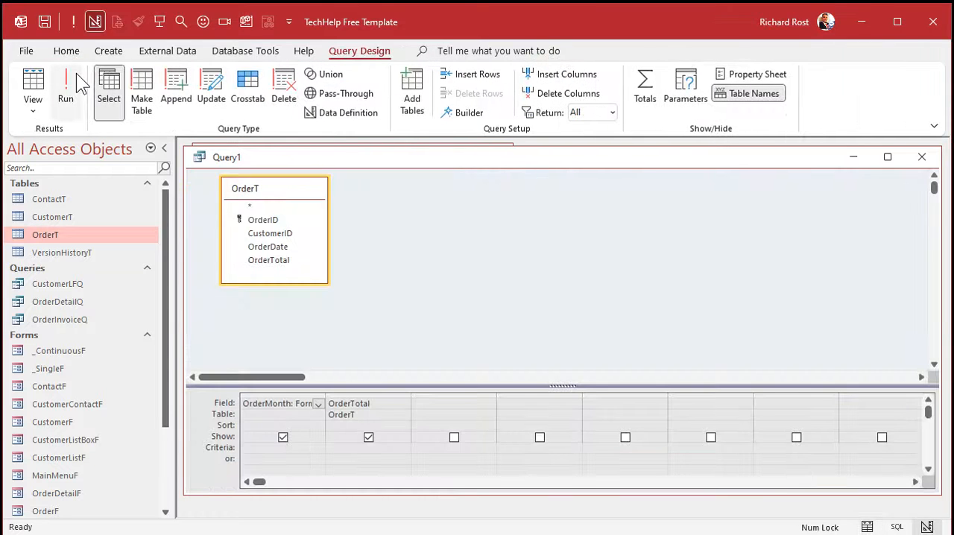
pyautogui.moveTo(326, 393); pyautogui.dragTo(360, 394)
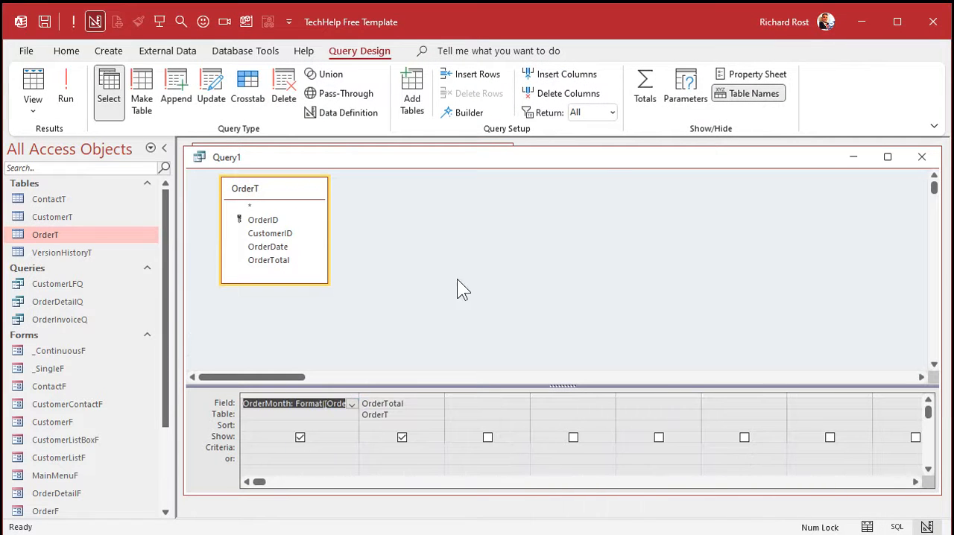
pyautogui.click(649, 86)
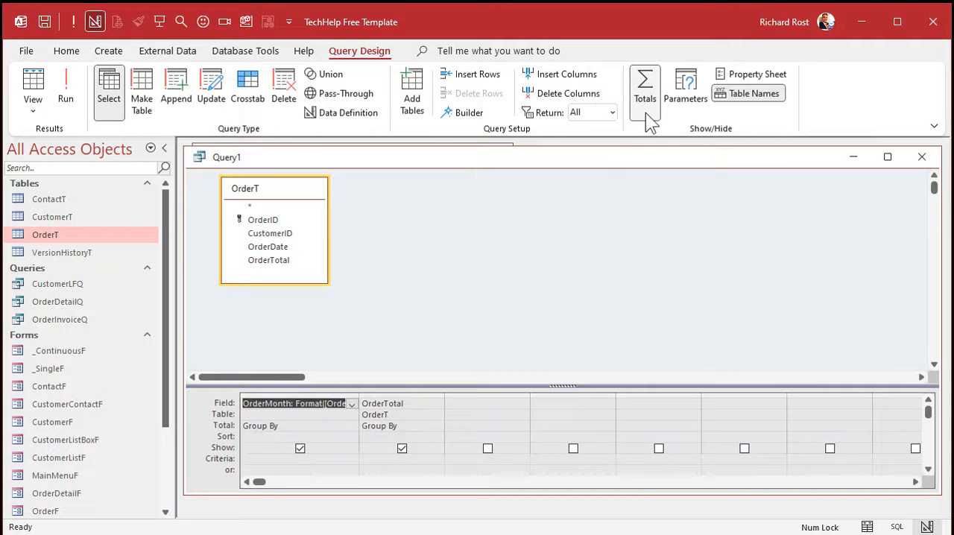
pyautogui.click(438, 426)
pyautogui.click(429, 446)
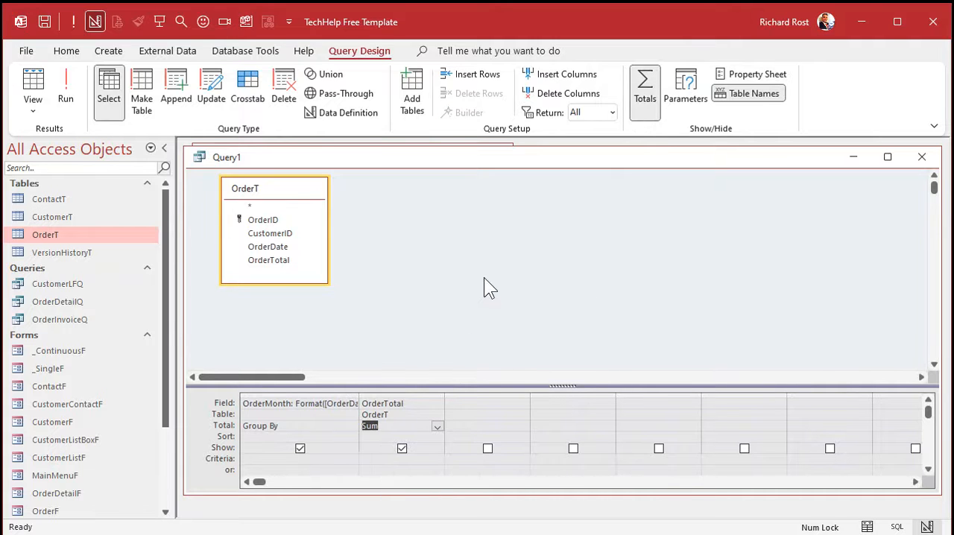
pyautogui.click(73, 83)
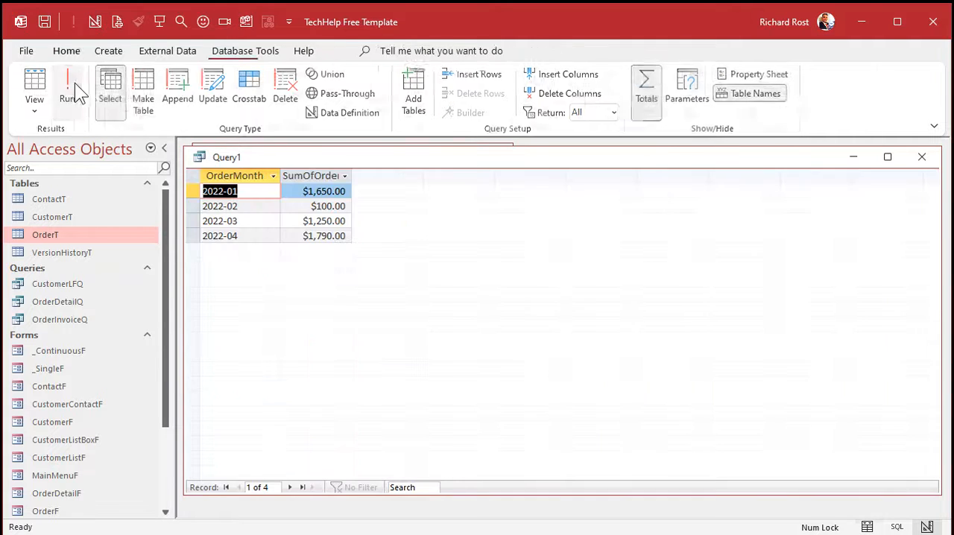
pyautogui.click(193, 191)
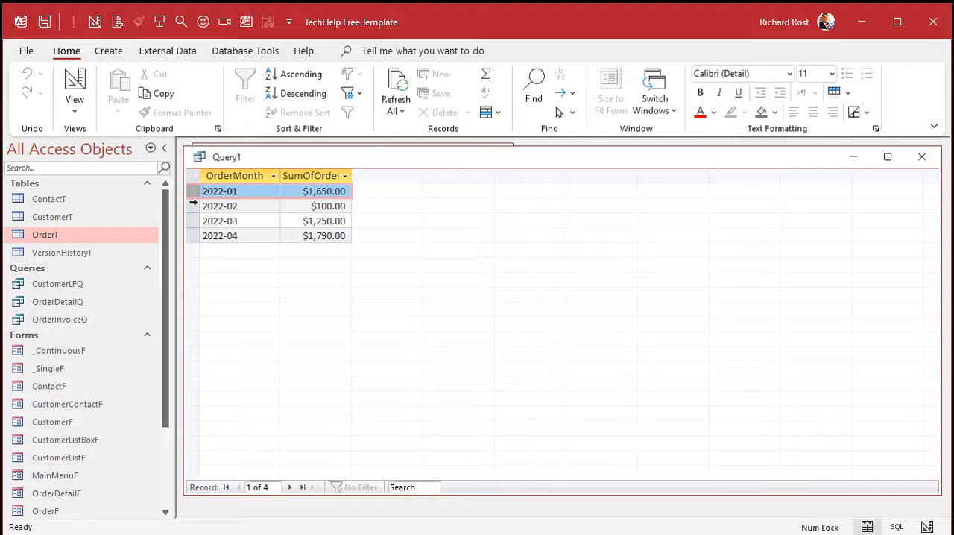
pyautogui.click(192, 206)
pyautogui.click(191, 220)
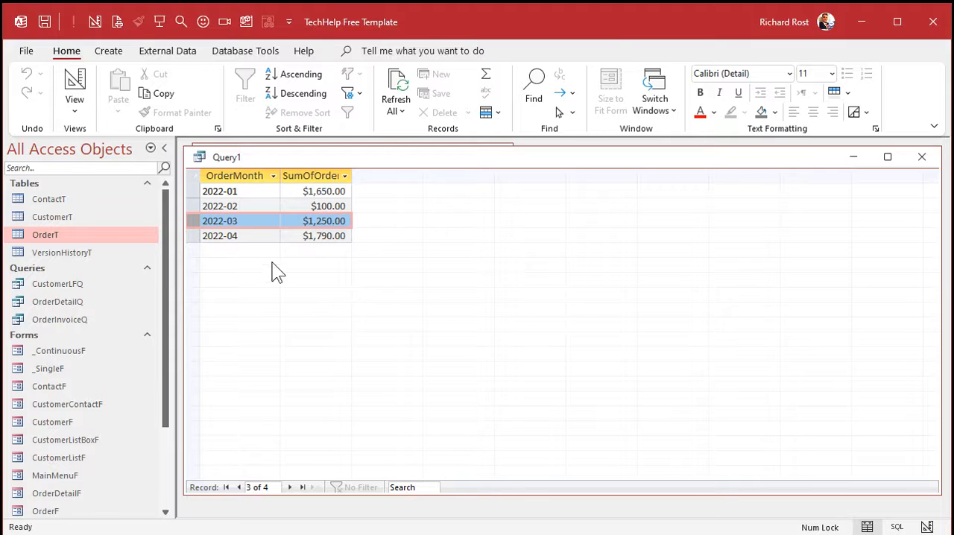
# Step: Remove the totals grouping from the query and run it to list the individual orders again
pyautogui.click(75, 83)
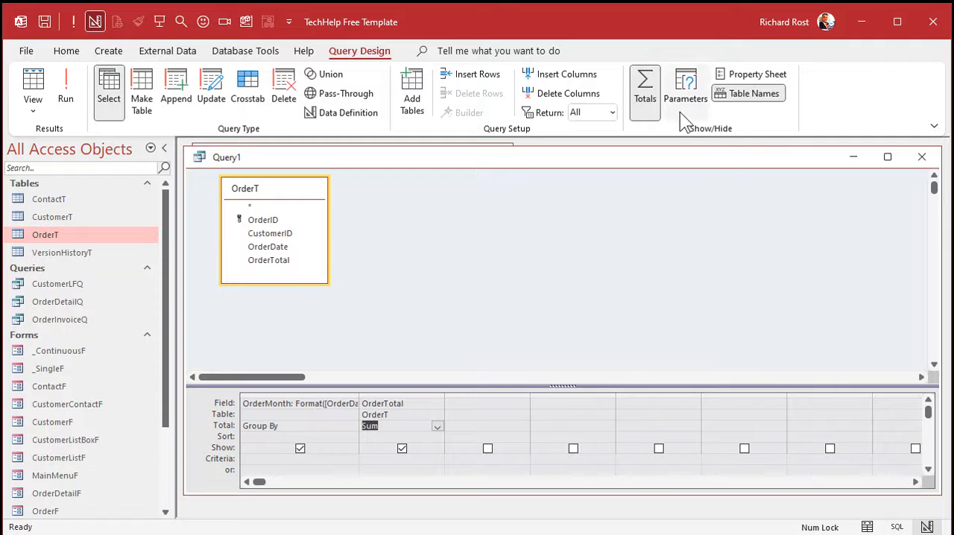
pyautogui.click(651, 85)
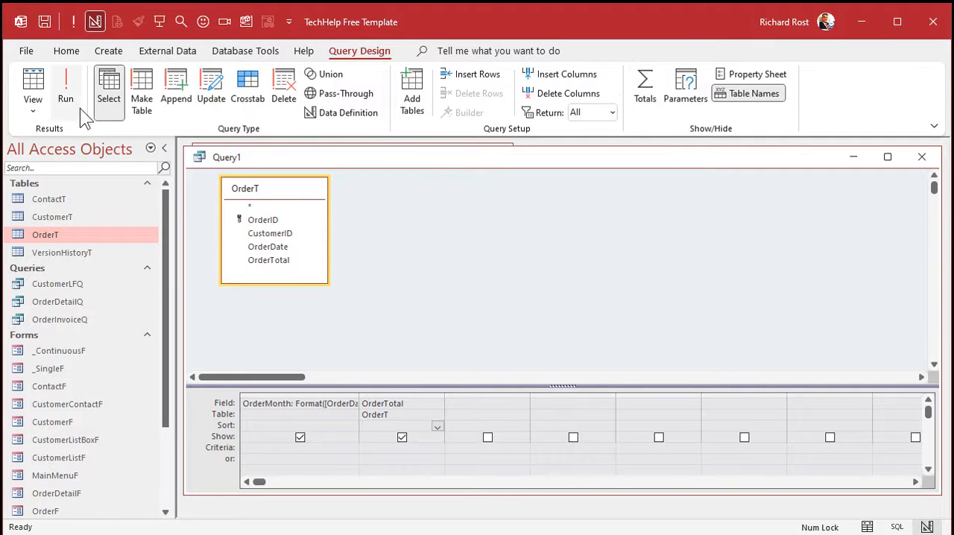
pyautogui.click(66, 88)
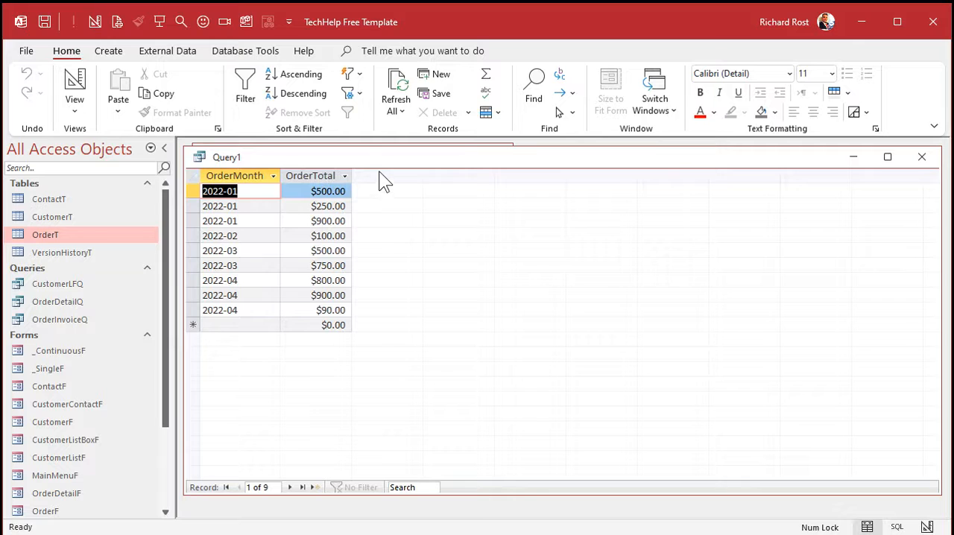
# Step: Add the CustomerT table to the query design and place it beside OrderT so the CustomerID join can be seen
pyautogui.click(74, 88)
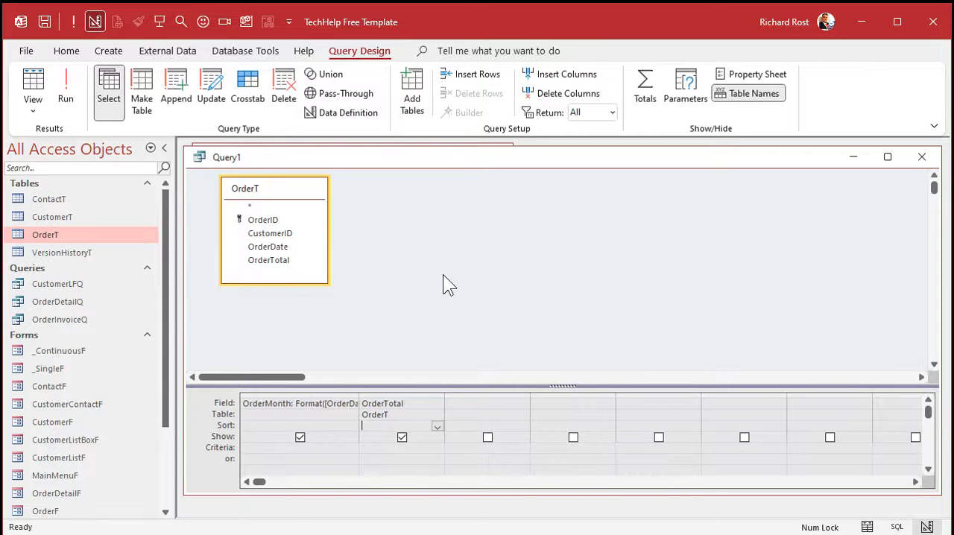
pyautogui.click(412, 96)
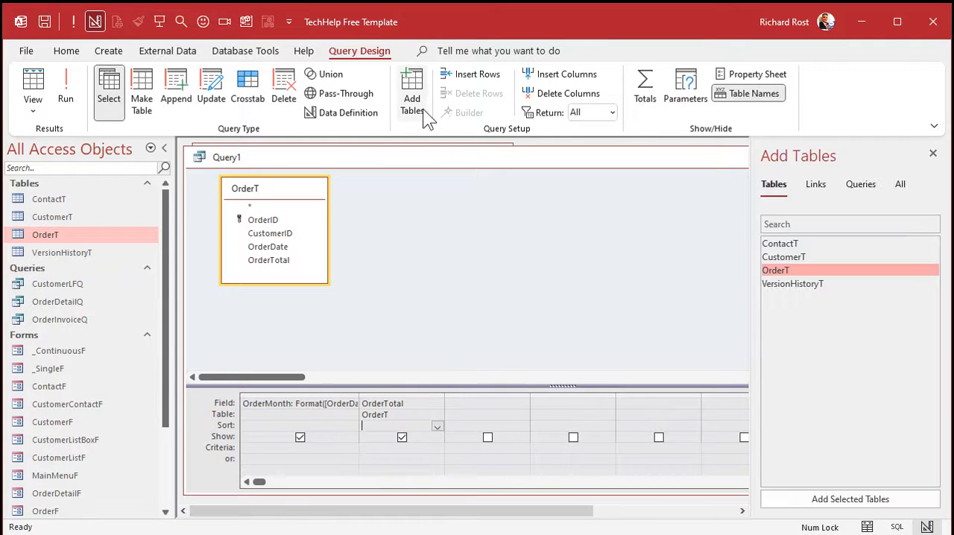
pyautogui.doubleClick(782, 257)
pyautogui.click(932, 152)
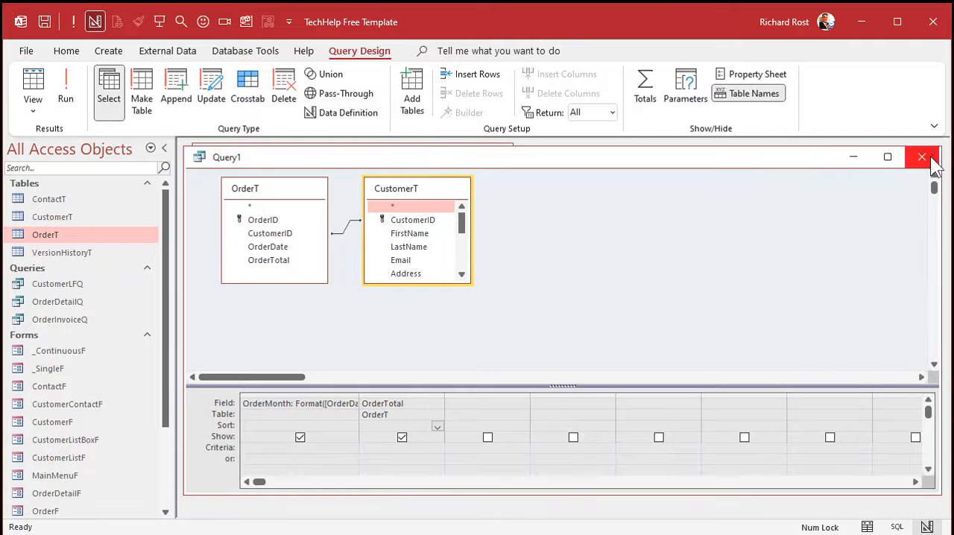
pyautogui.moveTo(421, 199); pyautogui.dragTo(470, 212)
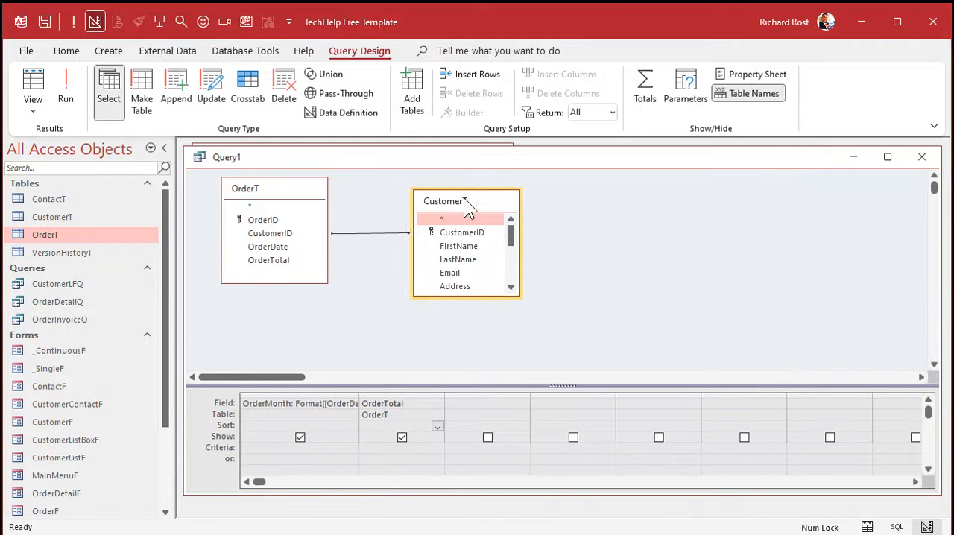
pyautogui.click(375, 234)
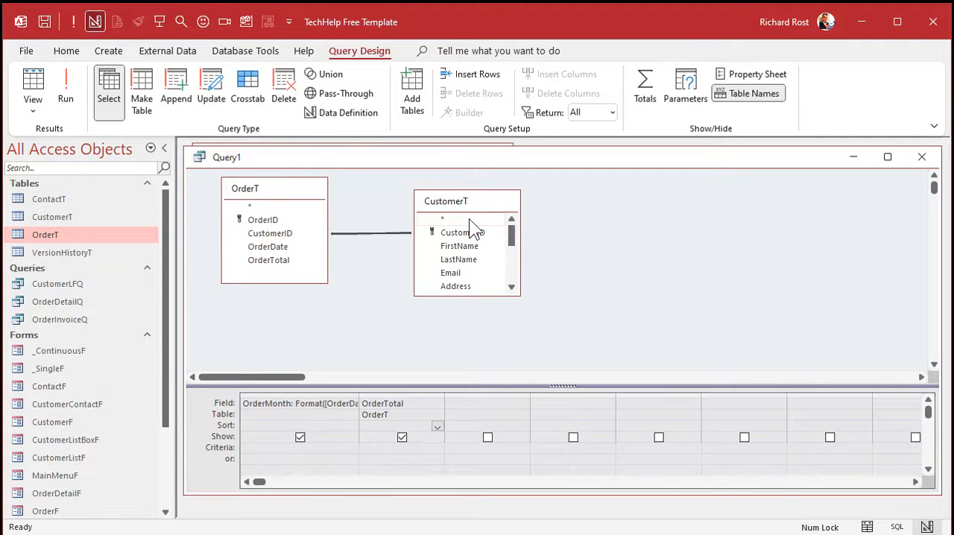
# Step: Add the State field from CustomerT to the query and run it
pyautogui.click(510, 286)
pyautogui.click(510, 286)
pyautogui.click(510, 287)
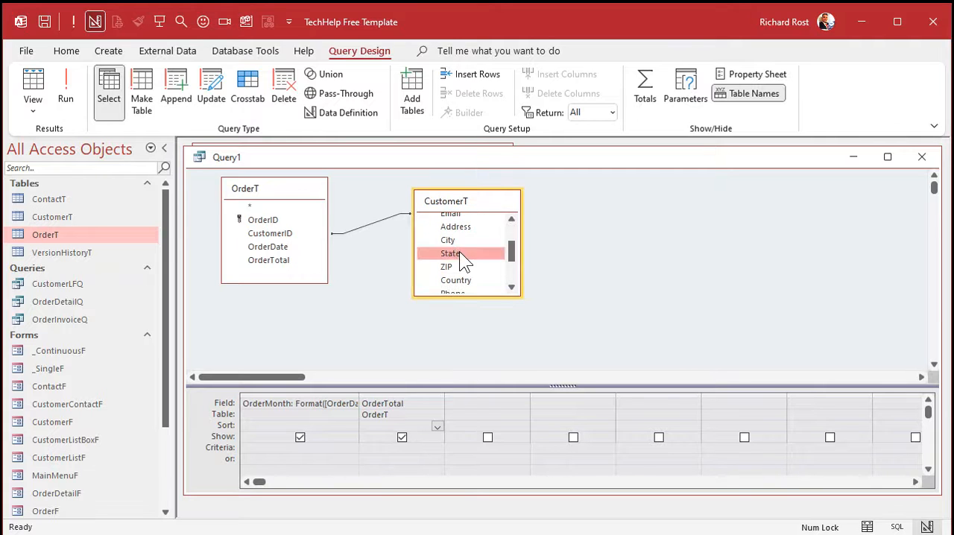
pyautogui.doubleClick(459, 253)
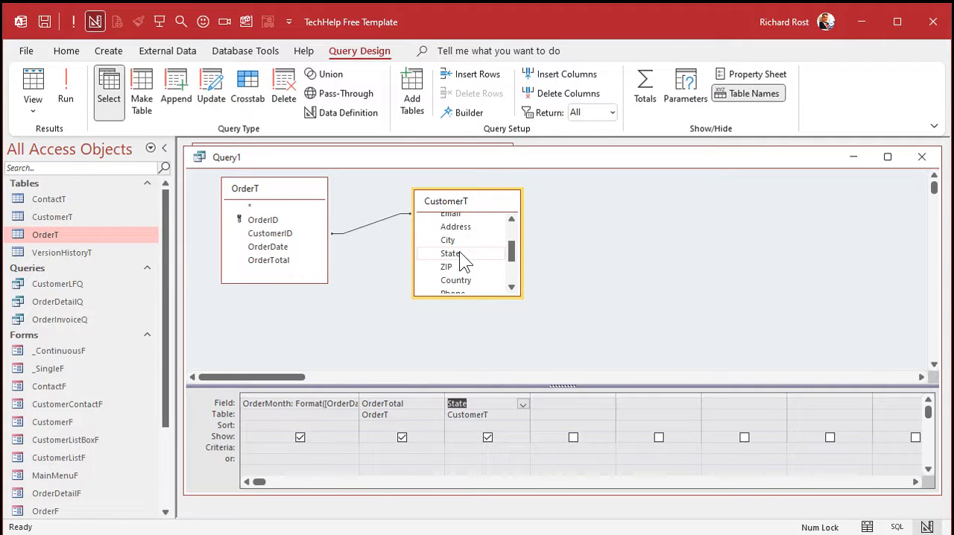
pyautogui.click(59, 82)
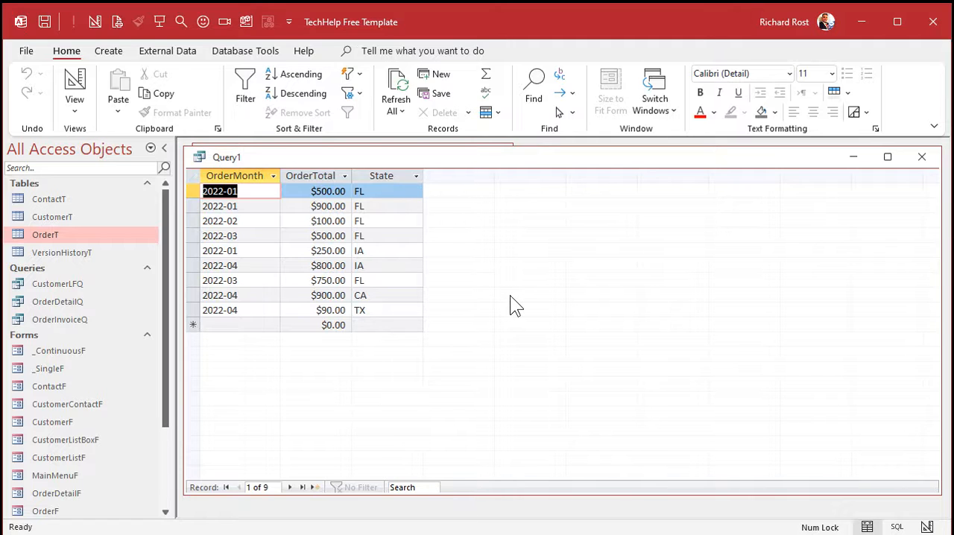
# Step: Review the orders and customer IDs in the OrderT table, close it and rerun the query for comparison
pyautogui.click(74, 82)
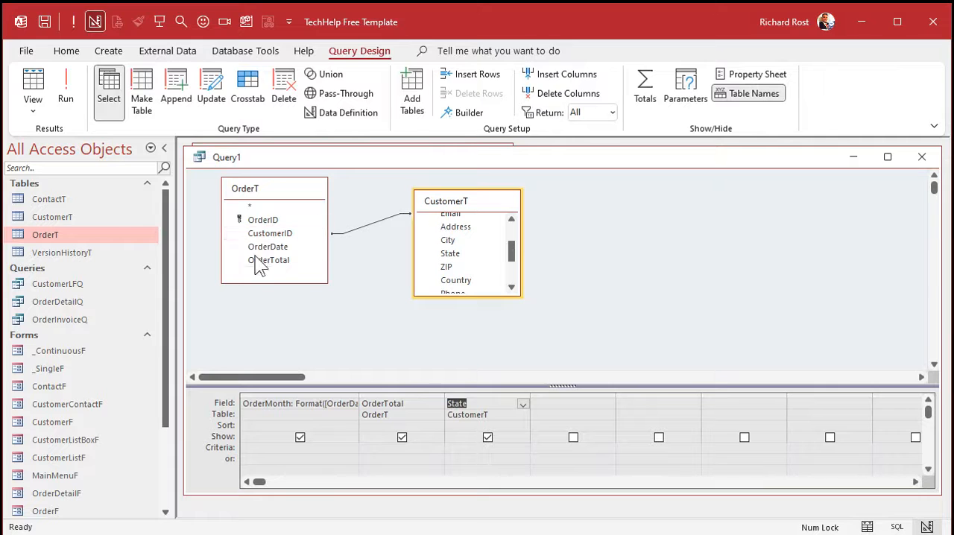
pyautogui.doubleClick(75, 233)
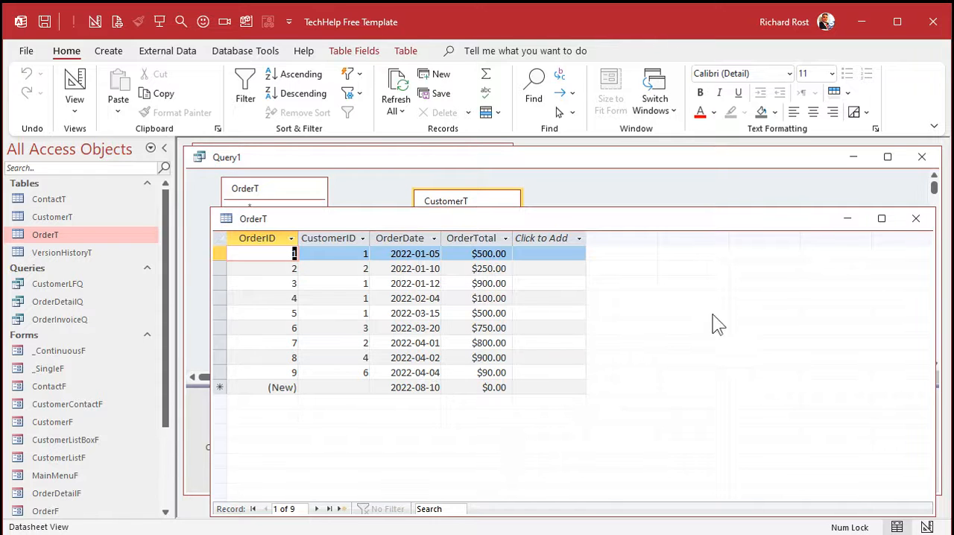
pyautogui.click(915, 219)
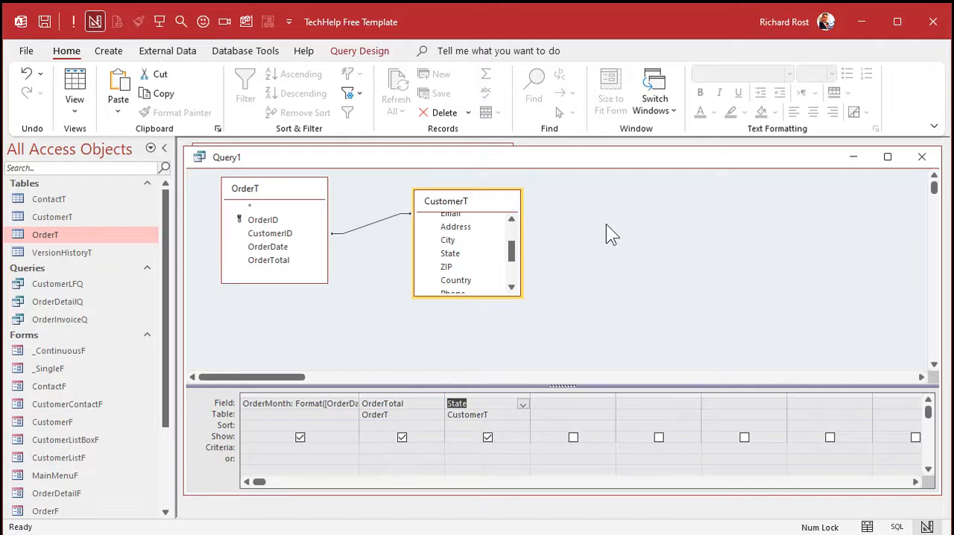
pyautogui.click(642, 222)
pyautogui.click(72, 23)
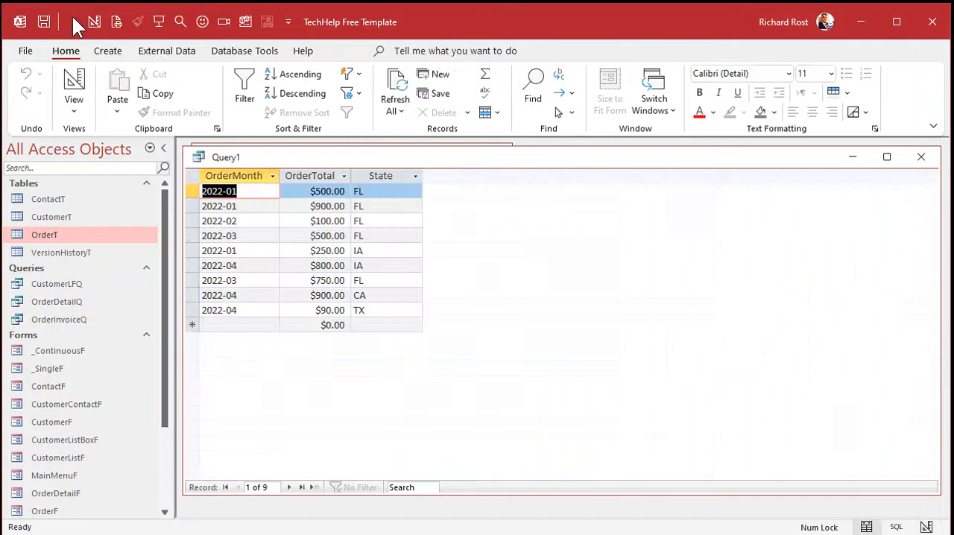
# Step: Save the query as SalesByMonthByStateQ and close it after running it once more
pyautogui.click(74, 83)
pyautogui.click(656, 267)
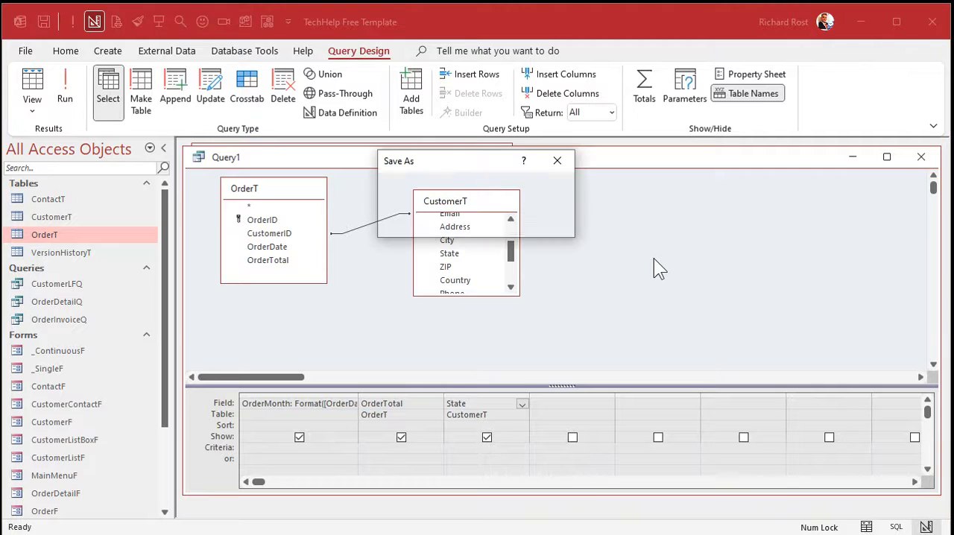
pyautogui.hotkey('ctrl', 's')
pyautogui.write('Sa')
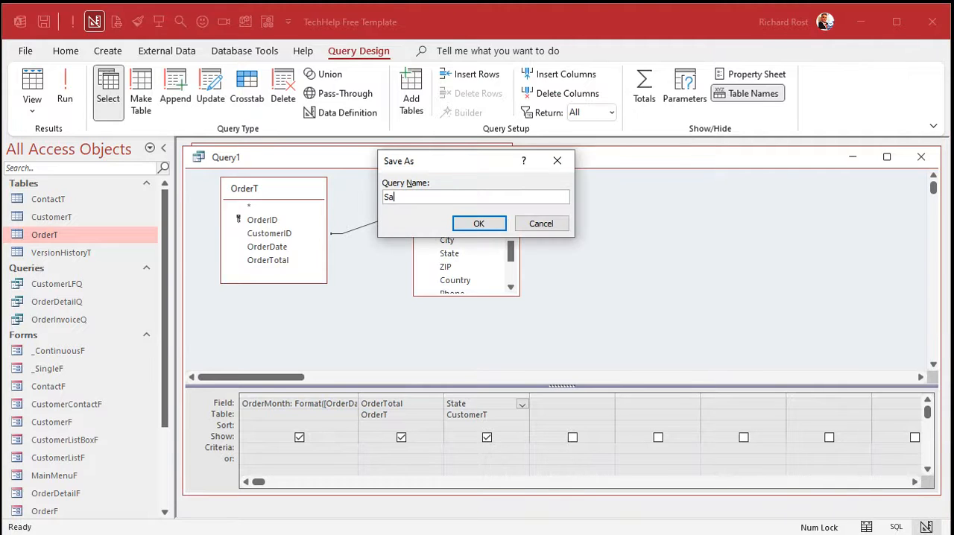
pyautogui.write('lesByMontgh')
pyautogui.press('BackSpace')
pyautogui.press('BackSpace')
pyautogui.write('hByStateQ')
pyautogui.press('Return')
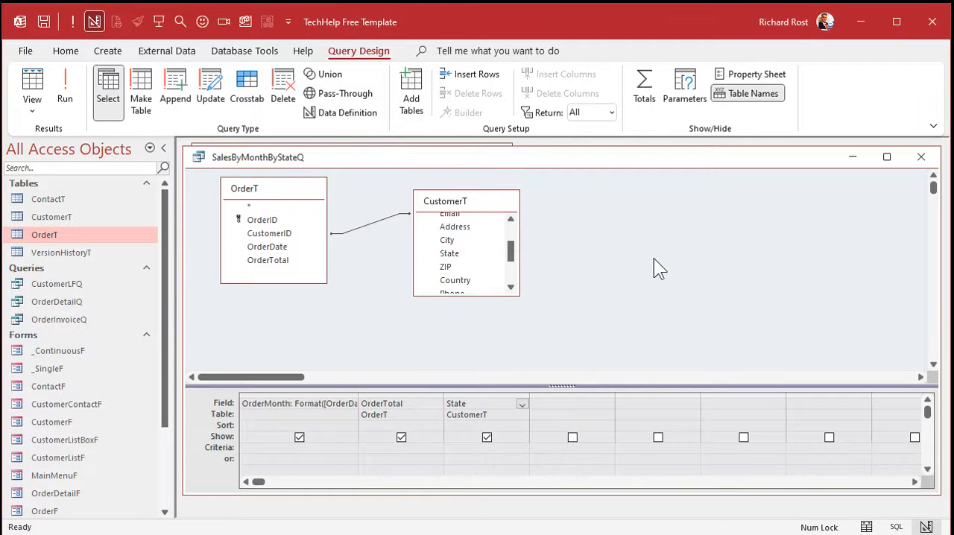
pyautogui.click(64, 88)
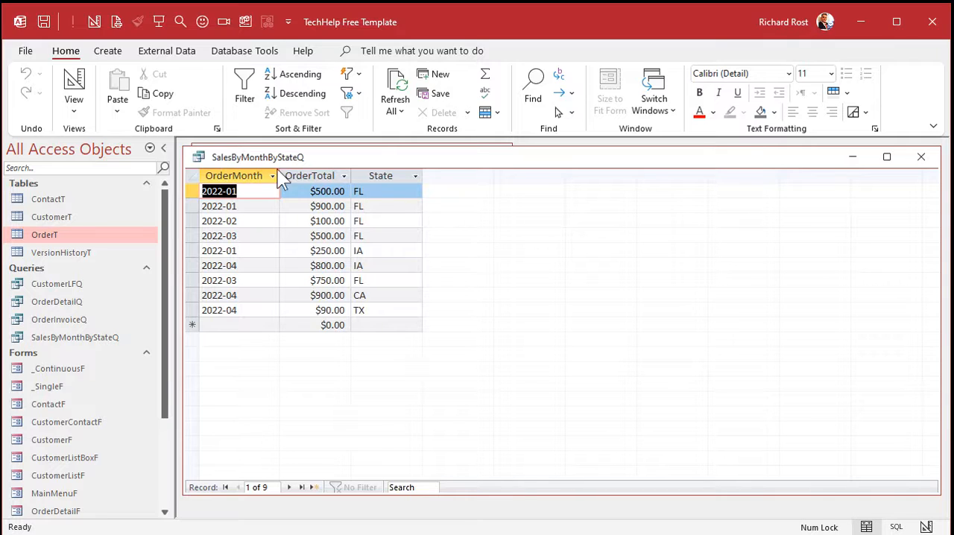
pyautogui.click(917, 164)
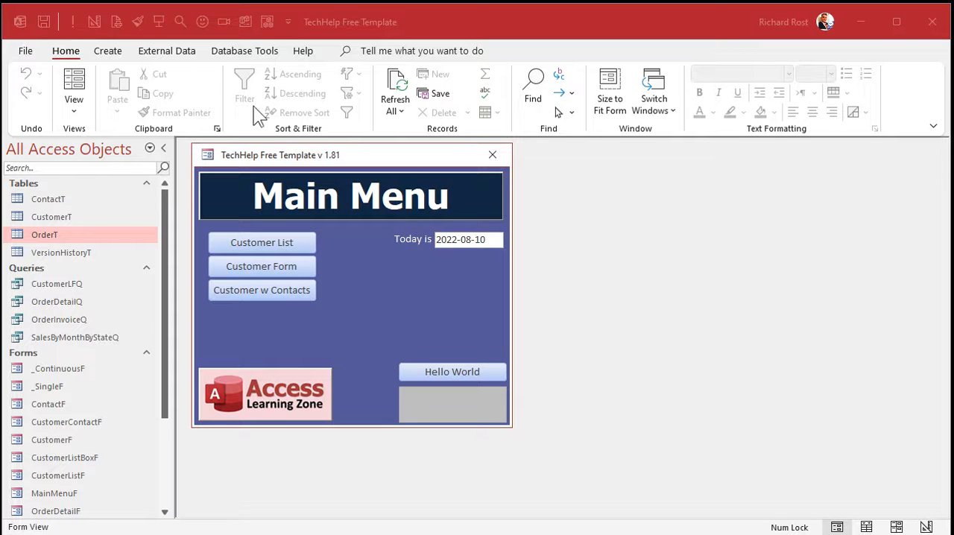
# Step: Start a new crosstab query with the Crosstab Query Wizard, using the SalesByMonthByStateQ query as its source
pyautogui.click(119, 58)
pyautogui.click(119, 59)
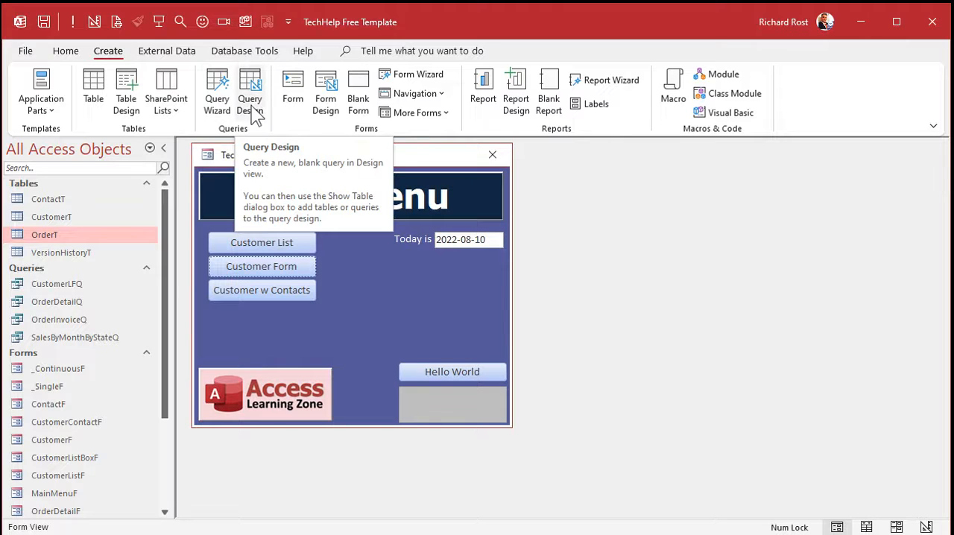
pyautogui.click(217, 110)
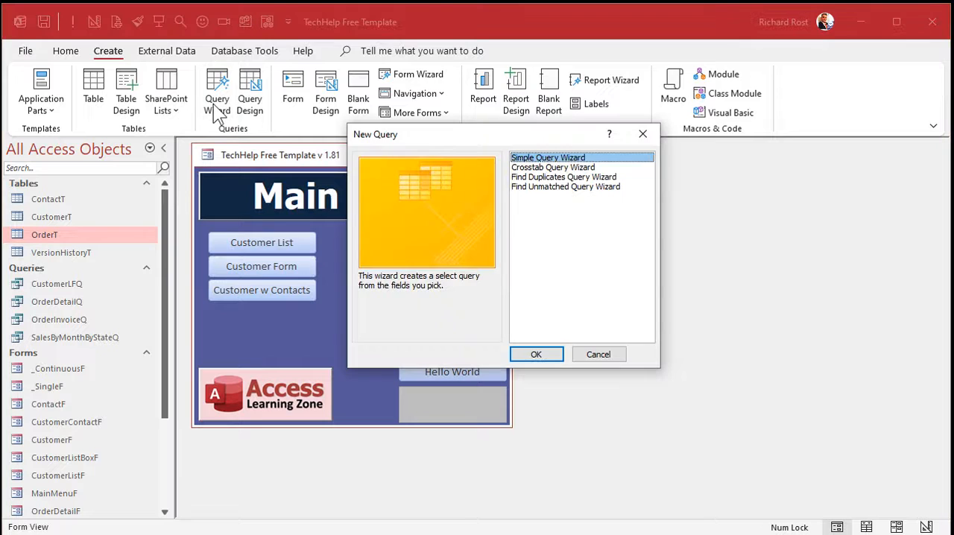
pyautogui.click(566, 170)
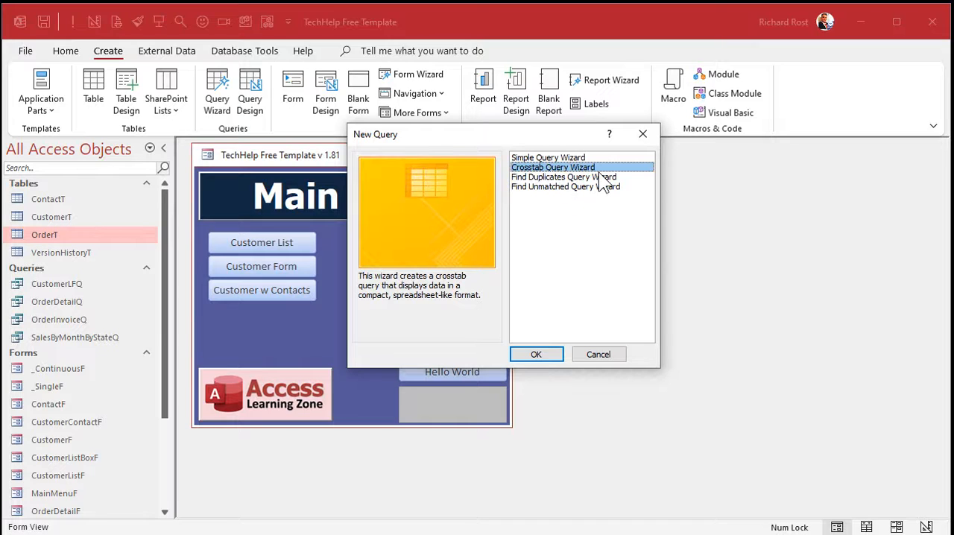
pyautogui.click(549, 359)
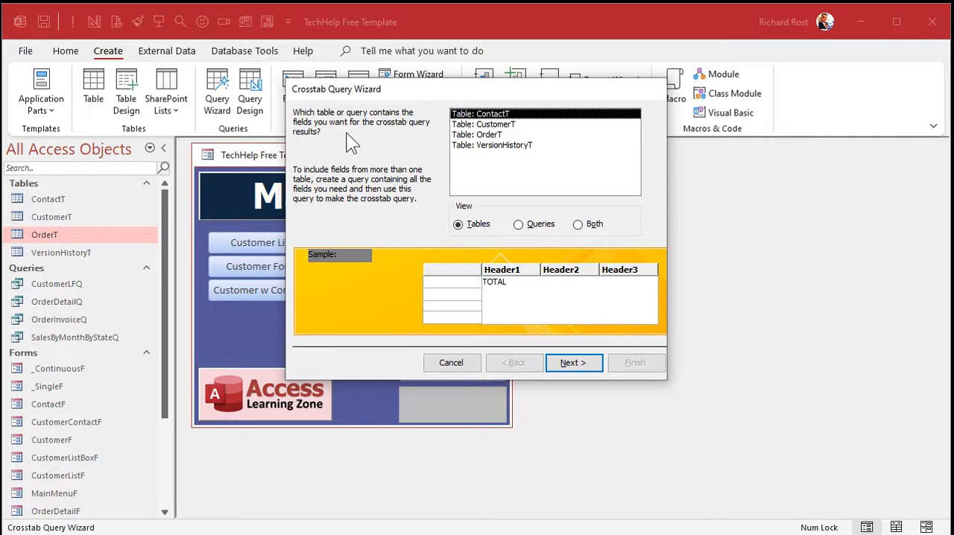
pyautogui.click(541, 227)
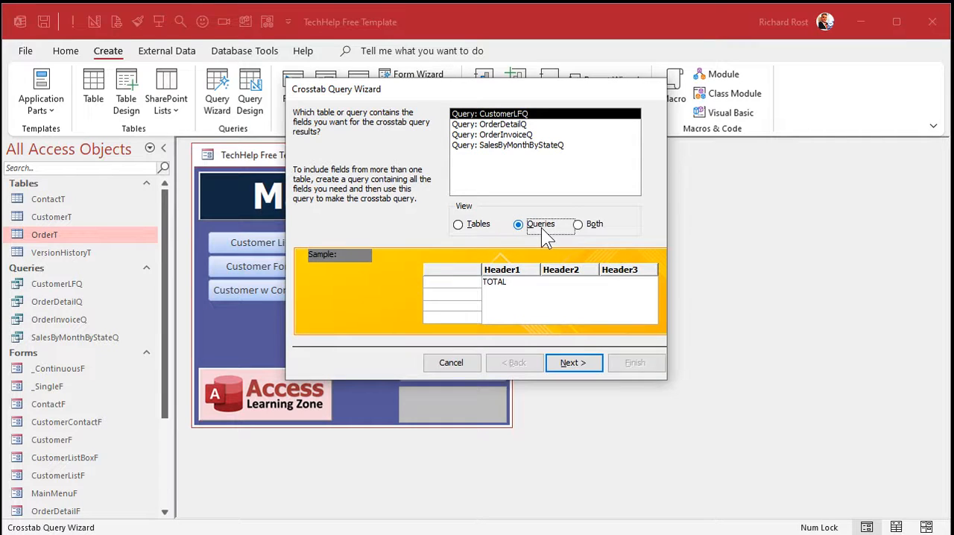
pyautogui.click(523, 146)
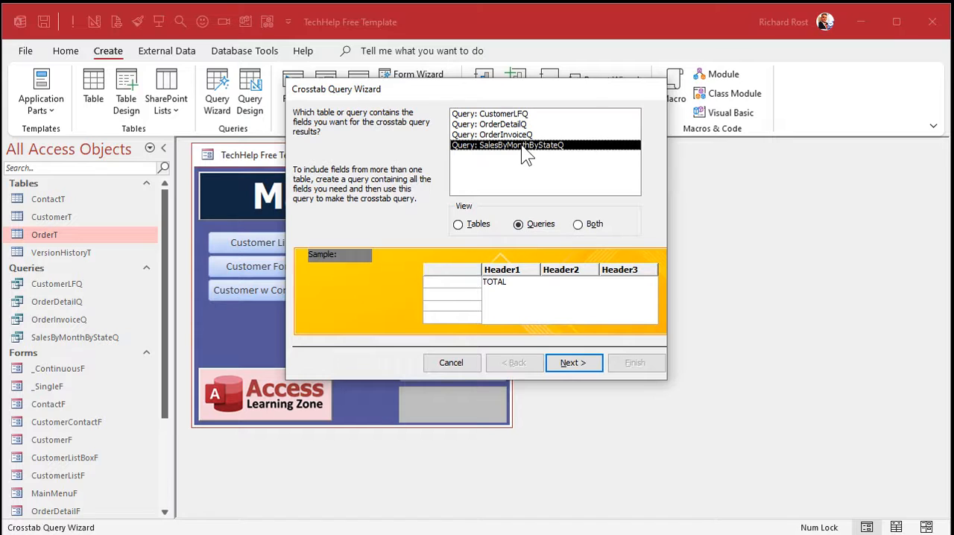
pyautogui.click(573, 363)
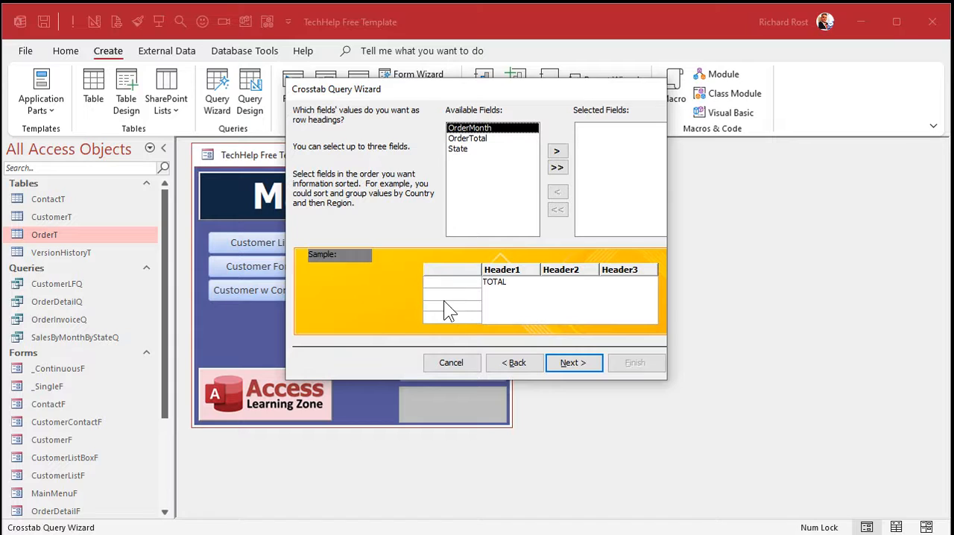
# Step: Use State as the row heading and OrderMonth as the column heading of the crosstab query
pyautogui.click(481, 150)
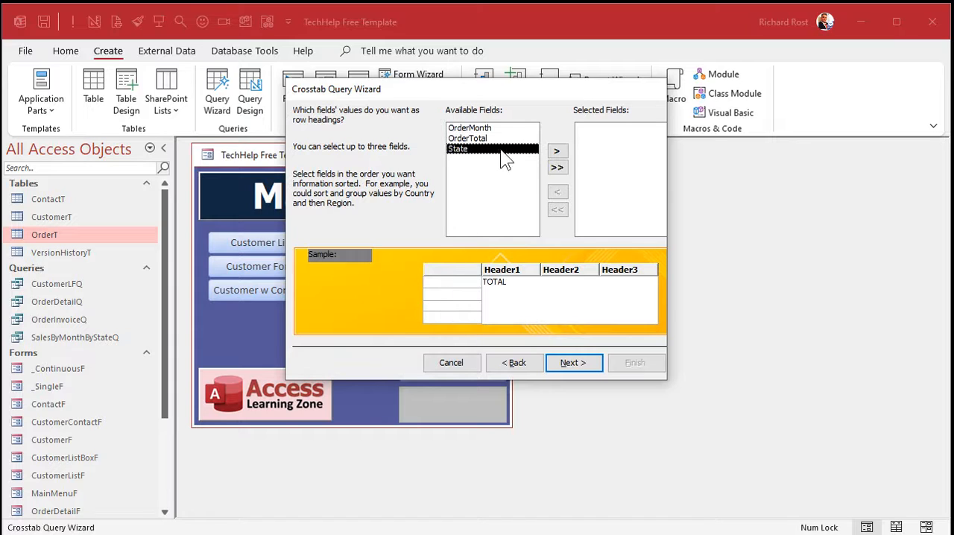
pyautogui.click(557, 152)
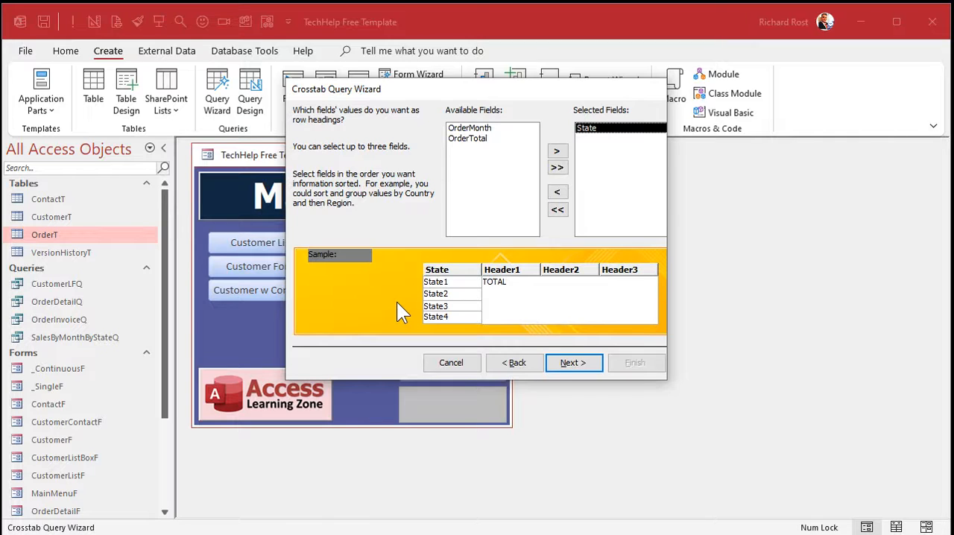
pyautogui.click(574, 363)
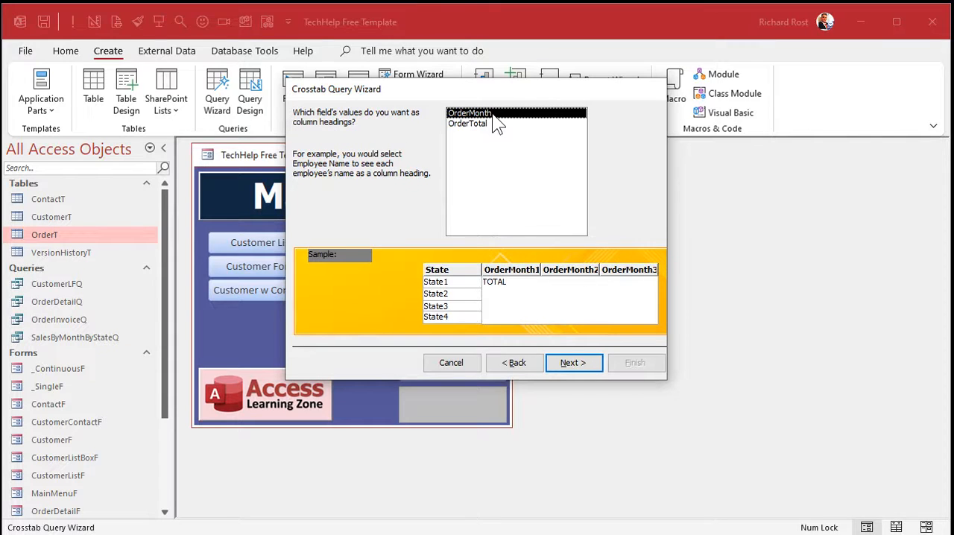
pyautogui.click(574, 363)
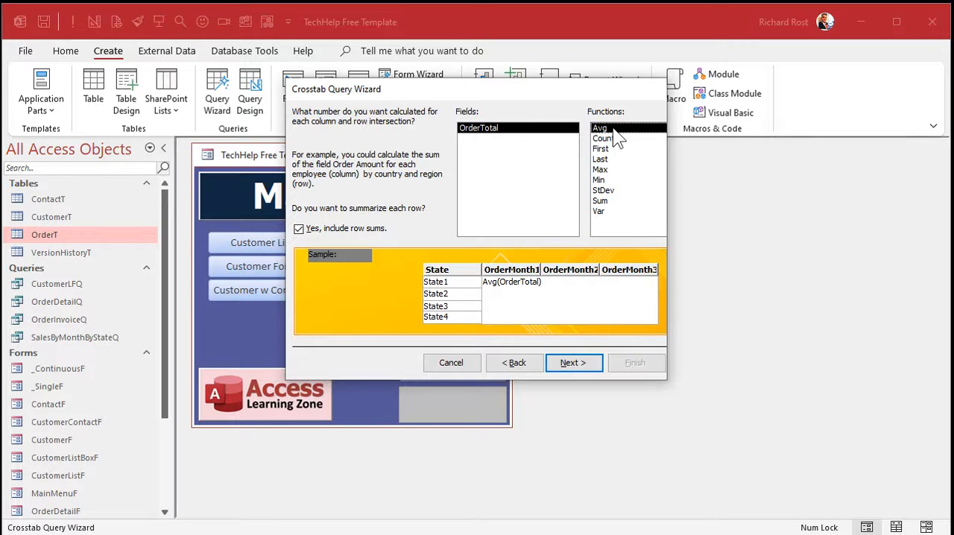
# Step: Calculate the Sum of OrderTotal at each row and column intersection, without including row sums
pyautogui.click(610, 201)
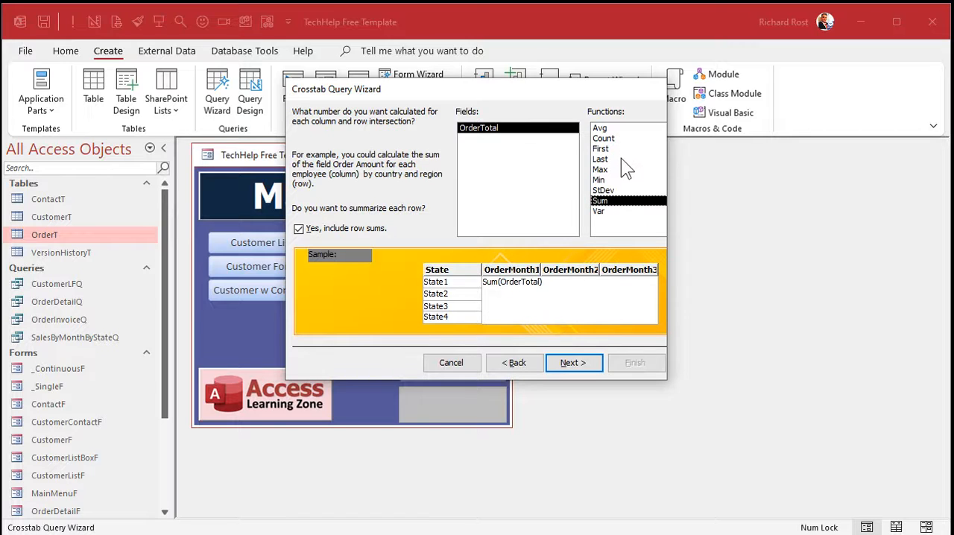
pyautogui.click(613, 139)
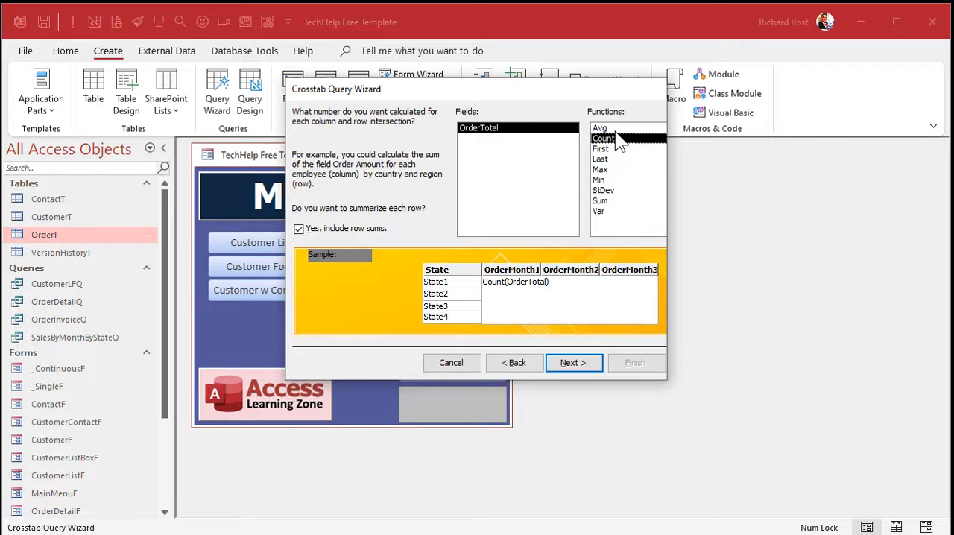
pyautogui.click(615, 130)
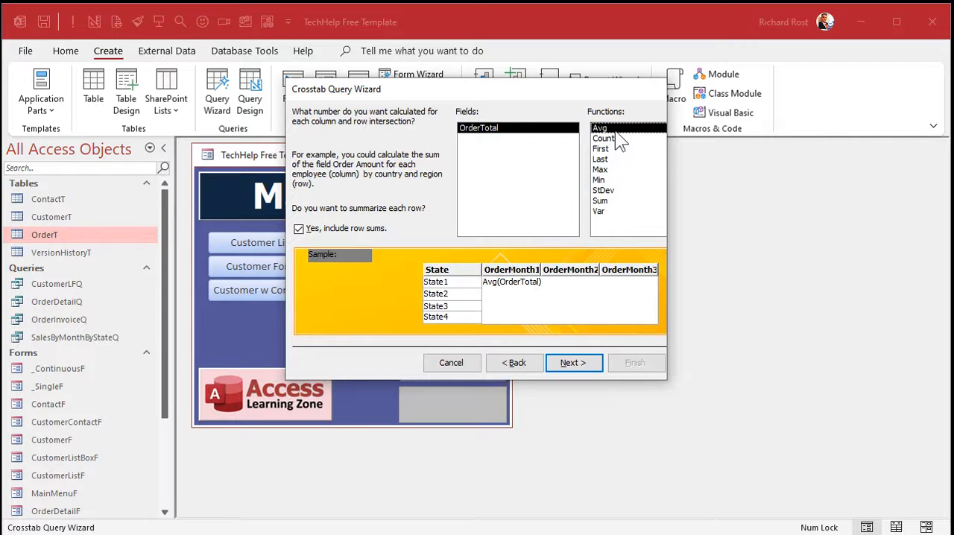
pyautogui.click(626, 201)
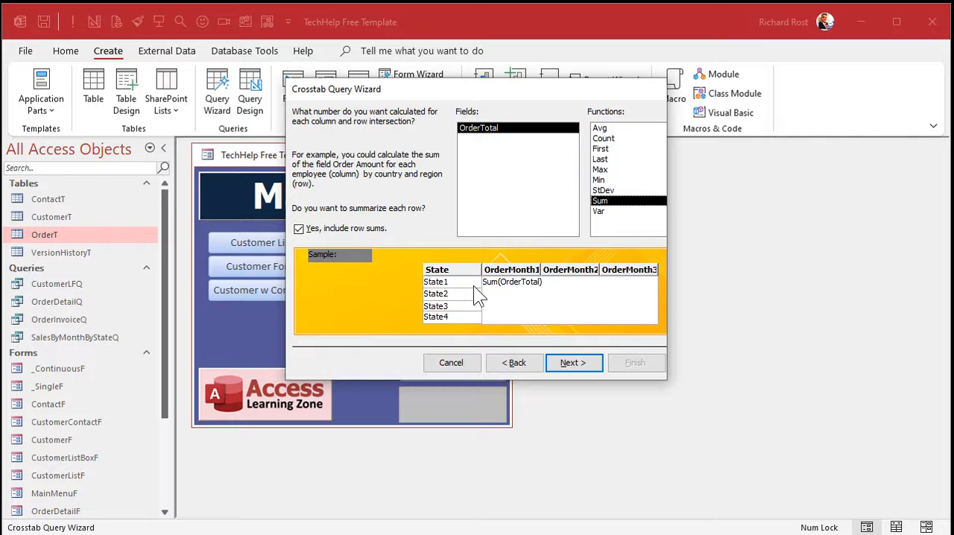
pyautogui.click(333, 229)
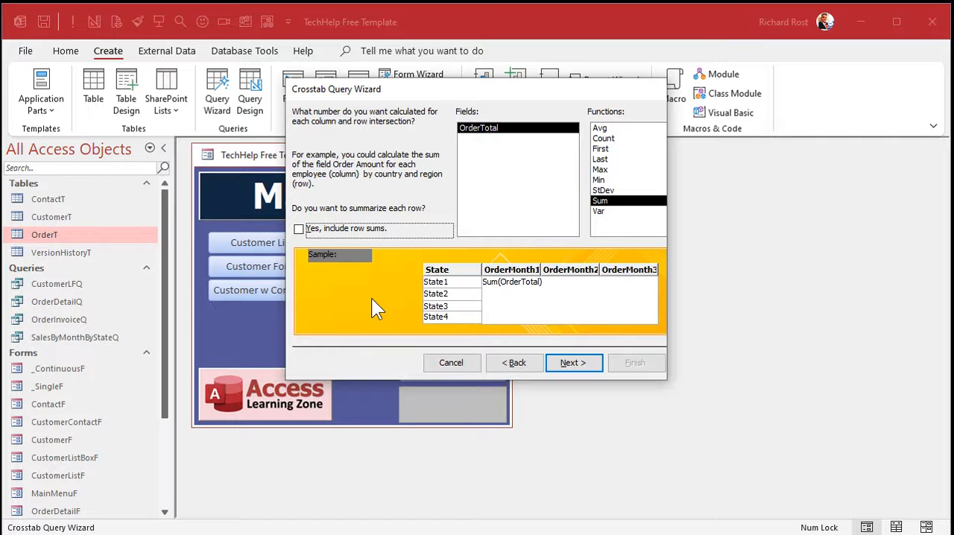
pyautogui.click(580, 363)
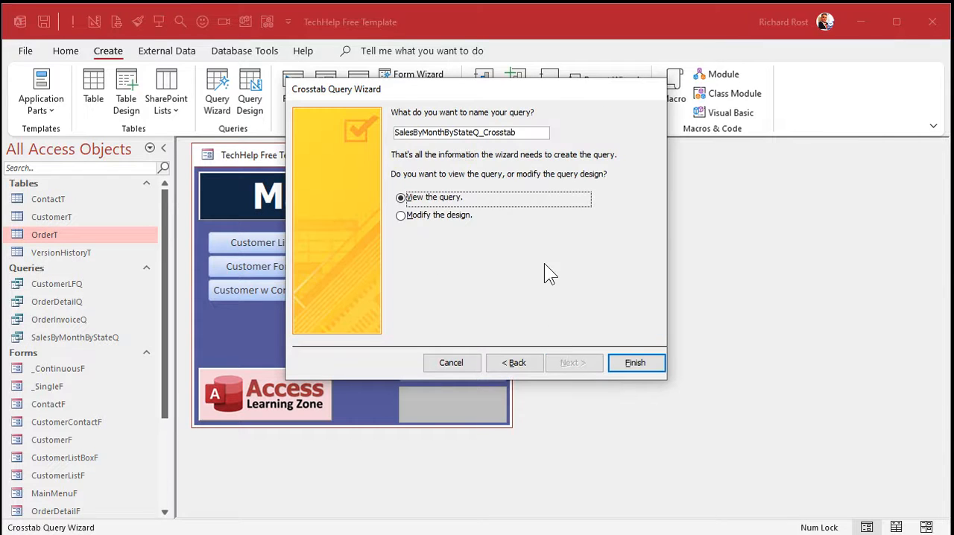
# Step: Name the crosstab query SalesByMonthByStateCrosstabQ, finish the wizard to view it, and fit its window compactly over the main menu
pyautogui.click(476, 131)
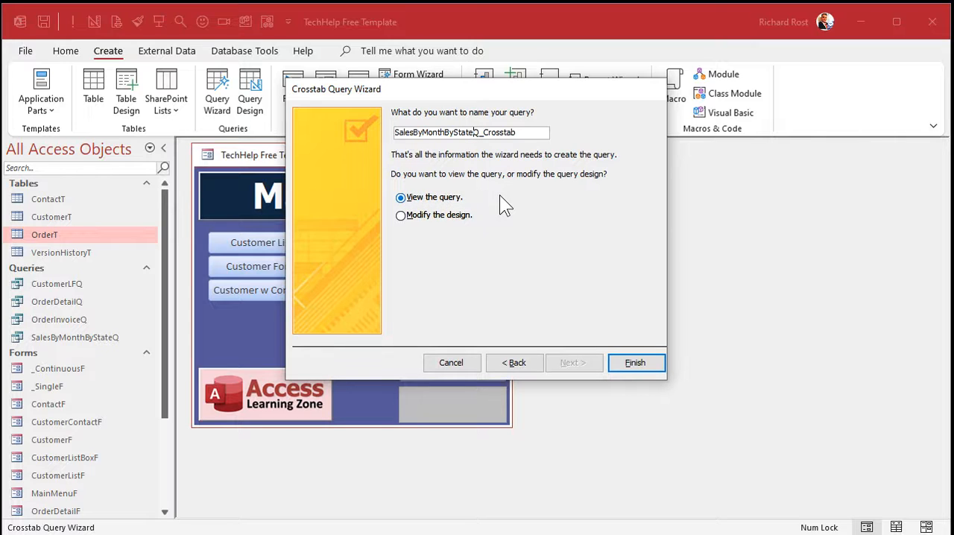
pyautogui.press('Delete')
pyautogui.press('Delete')
pyautogui.press('End')
pyautogui.write('Q')
pyautogui.click(623, 366)
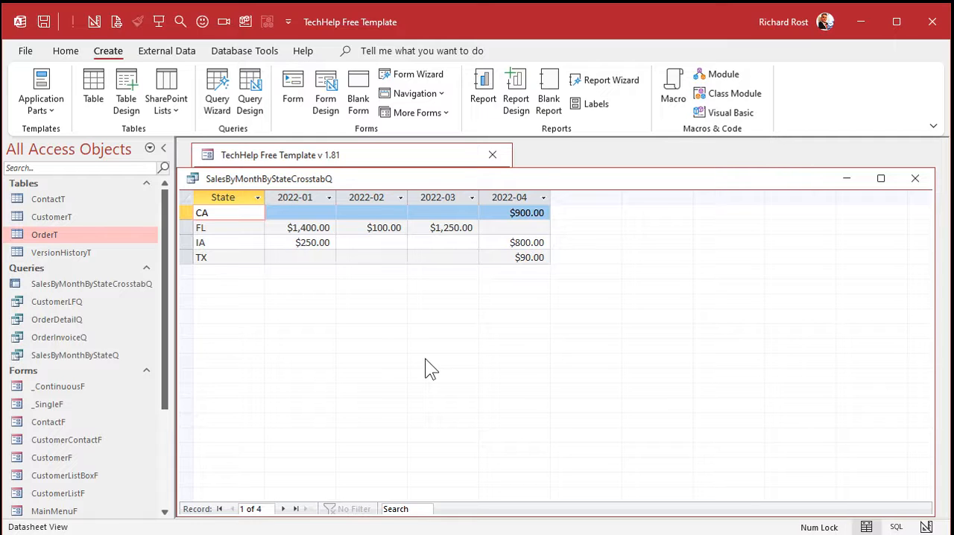
pyautogui.moveTo(510, 178); pyautogui.dragTo(510, 215)
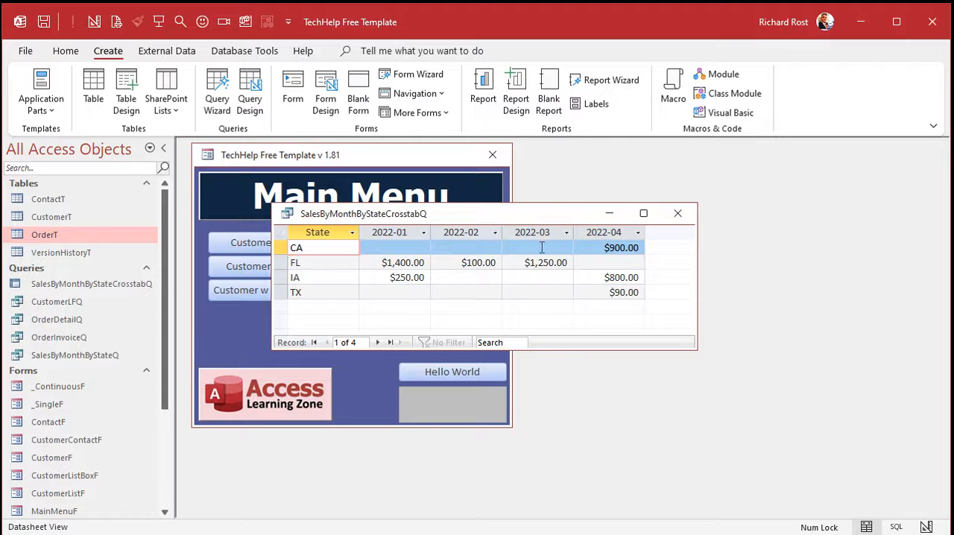
pyautogui.click(458, 235)
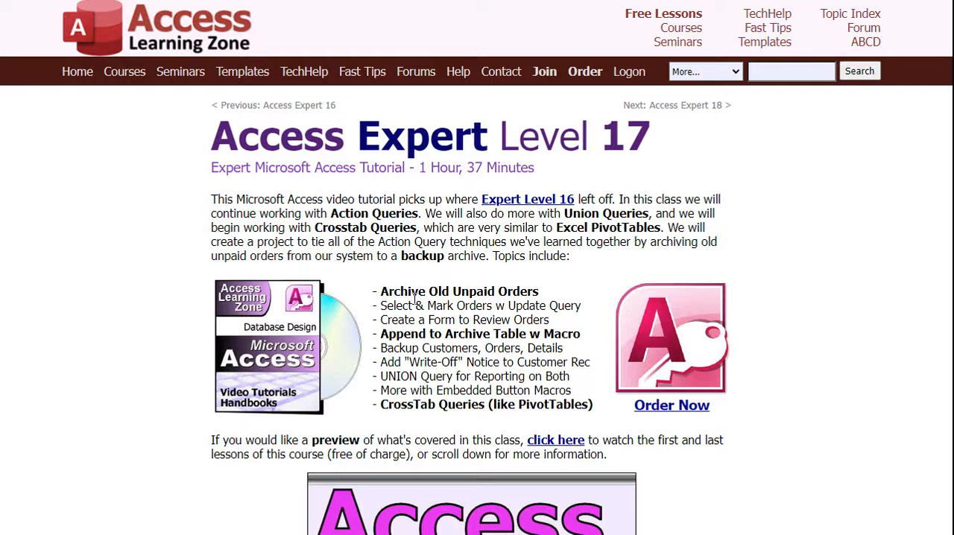
# Step: Switch to the browser and review the crosstab query topics on the Access Expert Level 17 and Level 18 course pages
pyautogui.moveTo(380, 377); pyautogui.dragTo(551, 378)
pyautogui.click(815, 331)
pyautogui.scroll(-15, 815, 332)
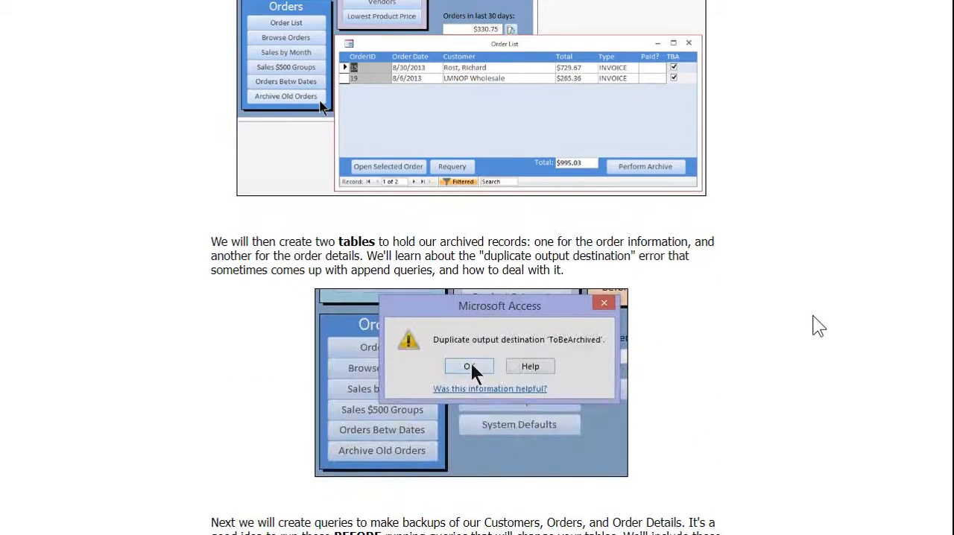
pyautogui.scroll(-15, 819, 326)
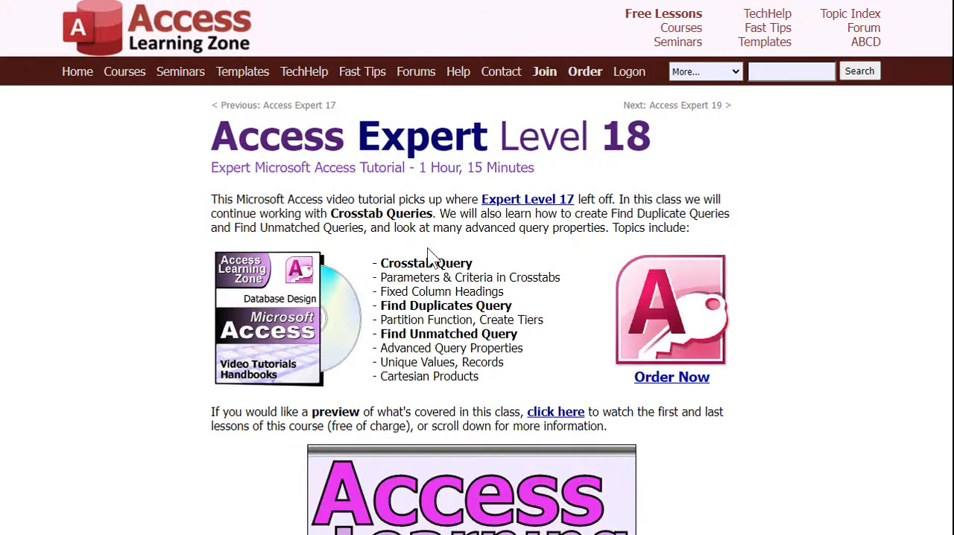
pyautogui.scroll(-15, 840, 273)
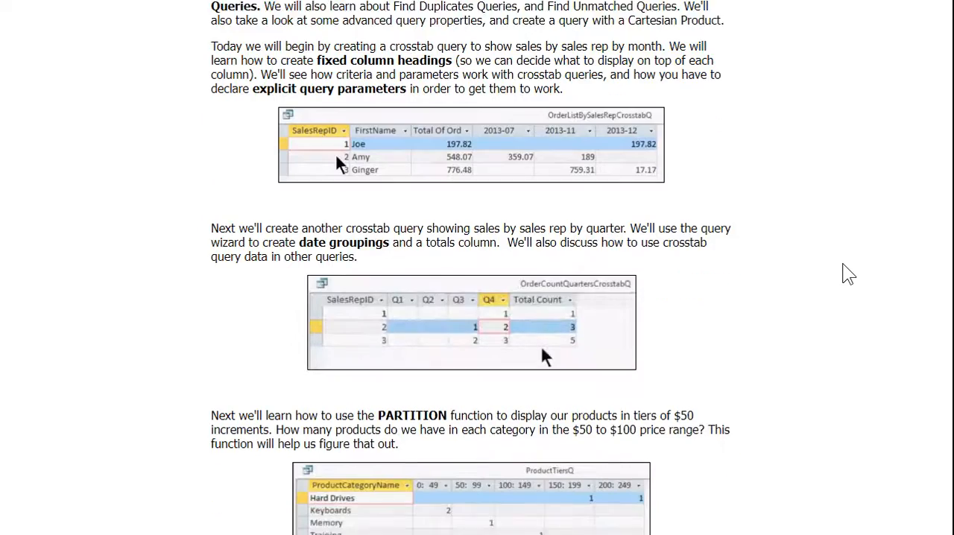
pyautogui.scroll(-5, 848, 274)
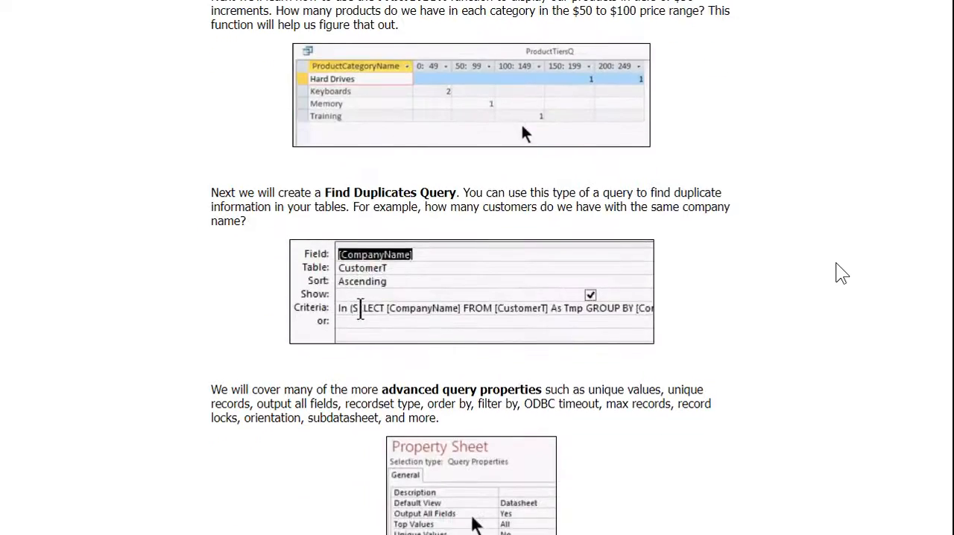
pyautogui.scroll(-8, 841, 273)
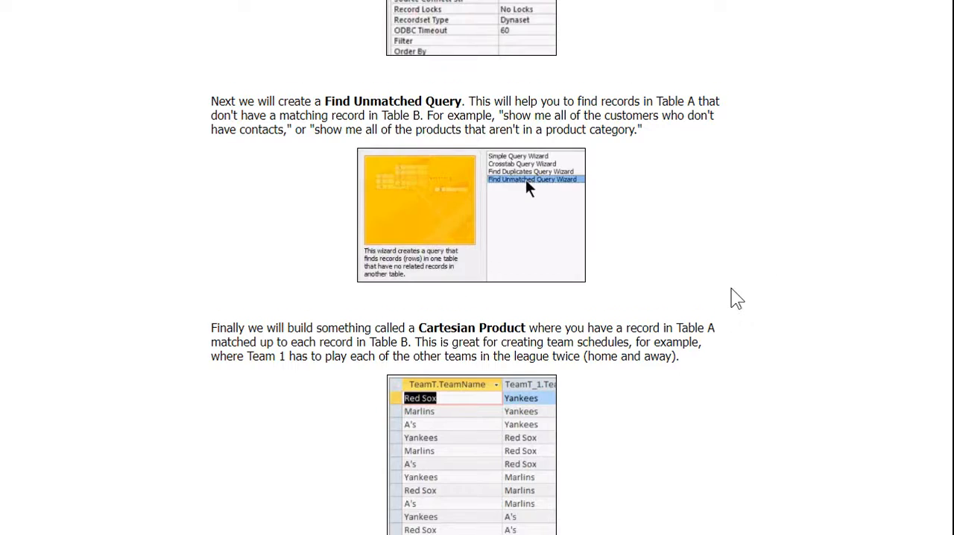
pyautogui.scroll(-3, 734, 291)
pyautogui.scroll(15, 734, 291)
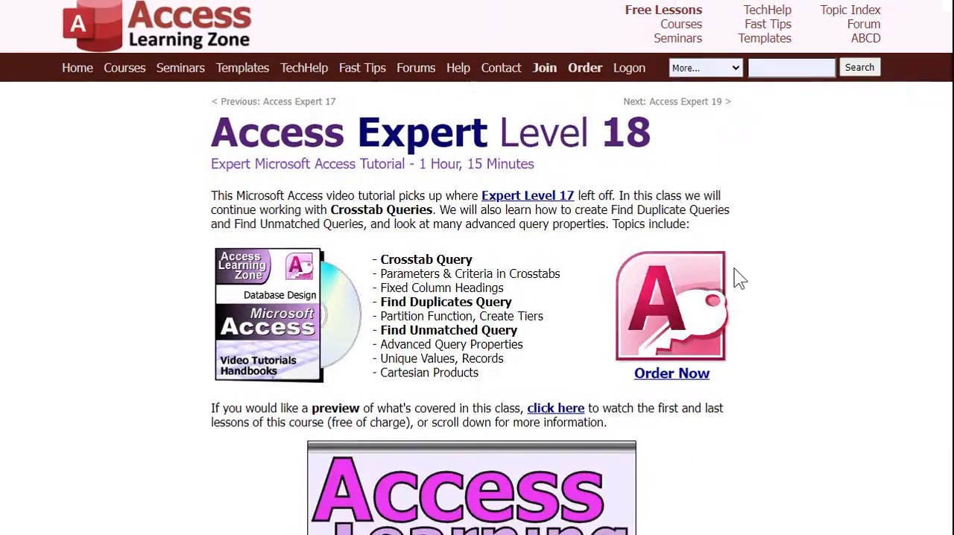